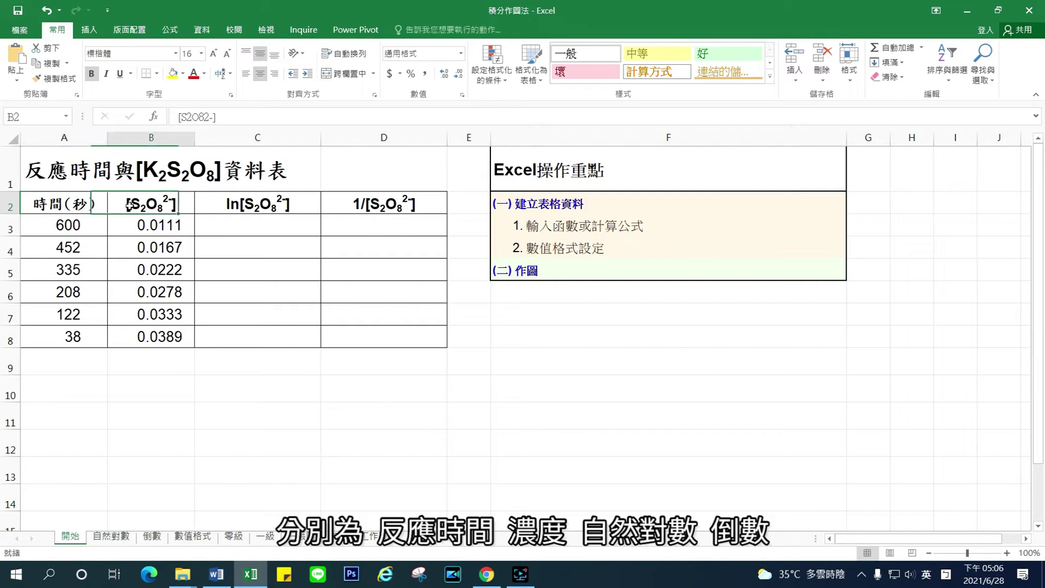
{"action": "left_click", "coordinate": [233, 205]}
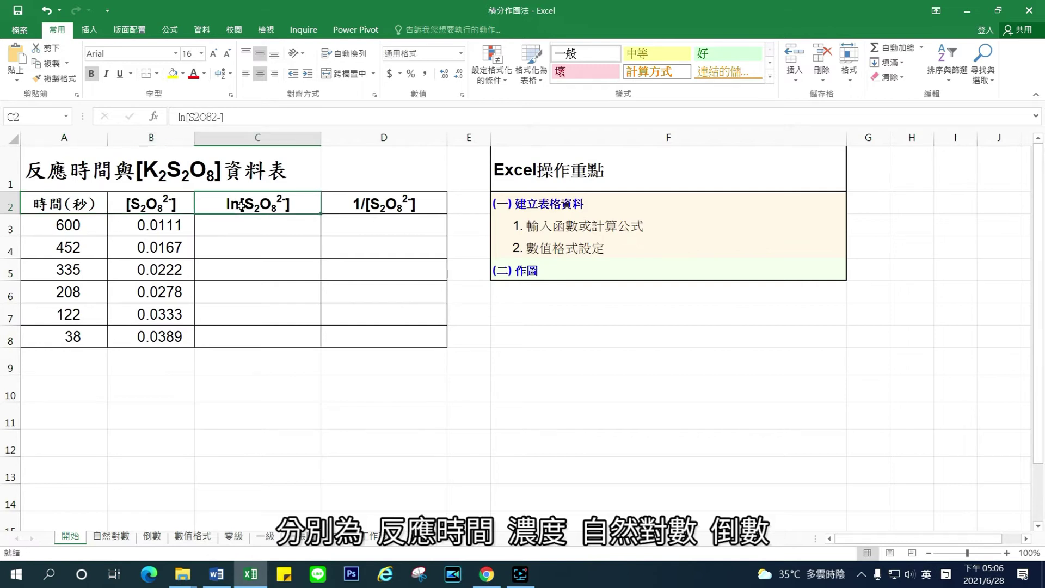
{"action": "left_click", "coordinate": [355, 204]}
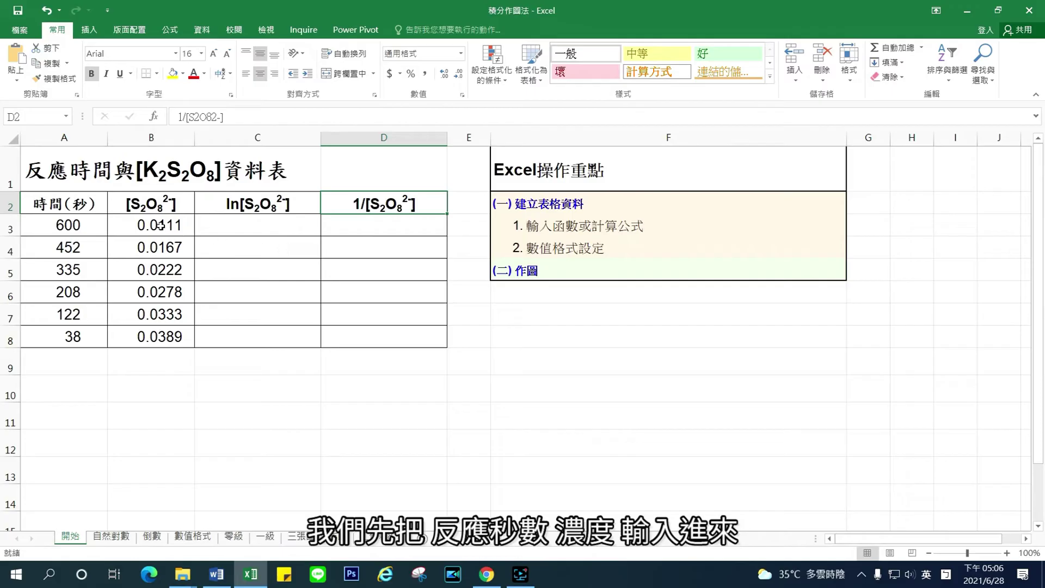
{"action": "left_click_drag", "start_coordinate": [68, 223], "coordinate": [163, 335]}
{"action": "type", "text": "600\t0.0111 452\t0.0167 335\t0.0222 208\t0.0278 122\t0.0333 38\t0.0389"}
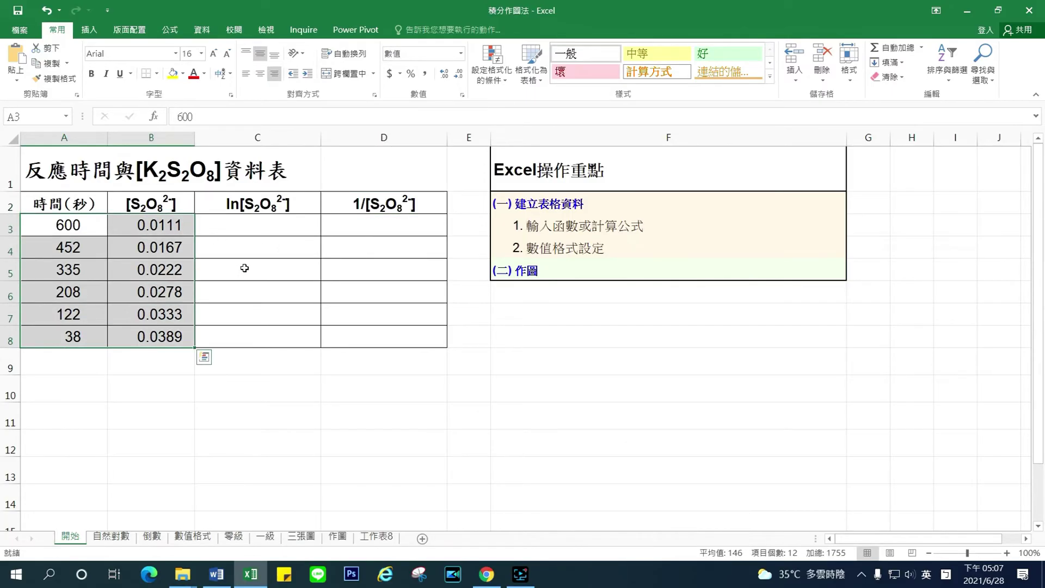
Step: Enter the natural logarithm formula =LN(B3) in cell C3 for the first concentration
{"action": "left_click", "coordinate": [226, 232]}
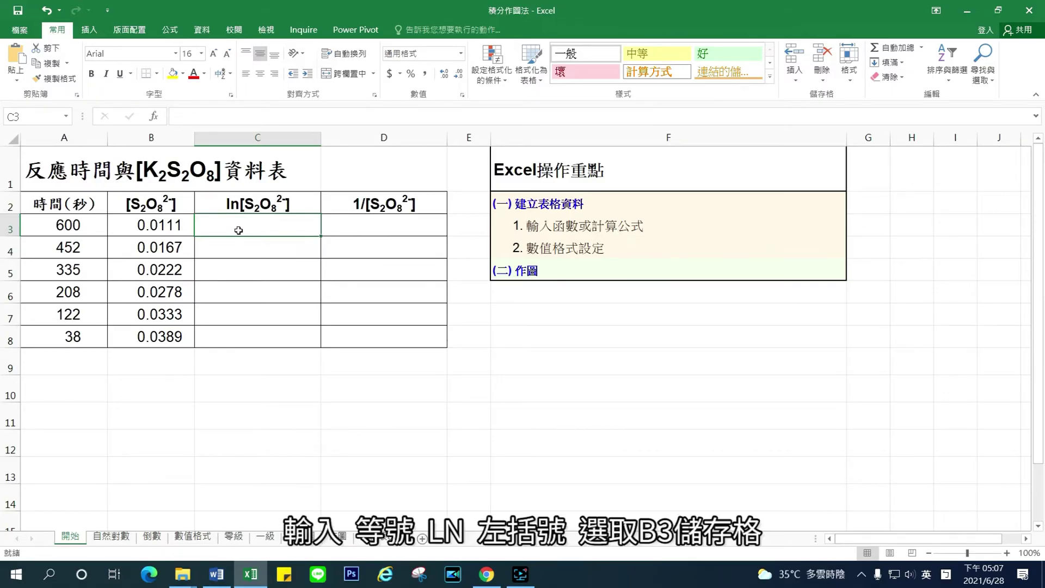
{"action": "type", "text": "="}
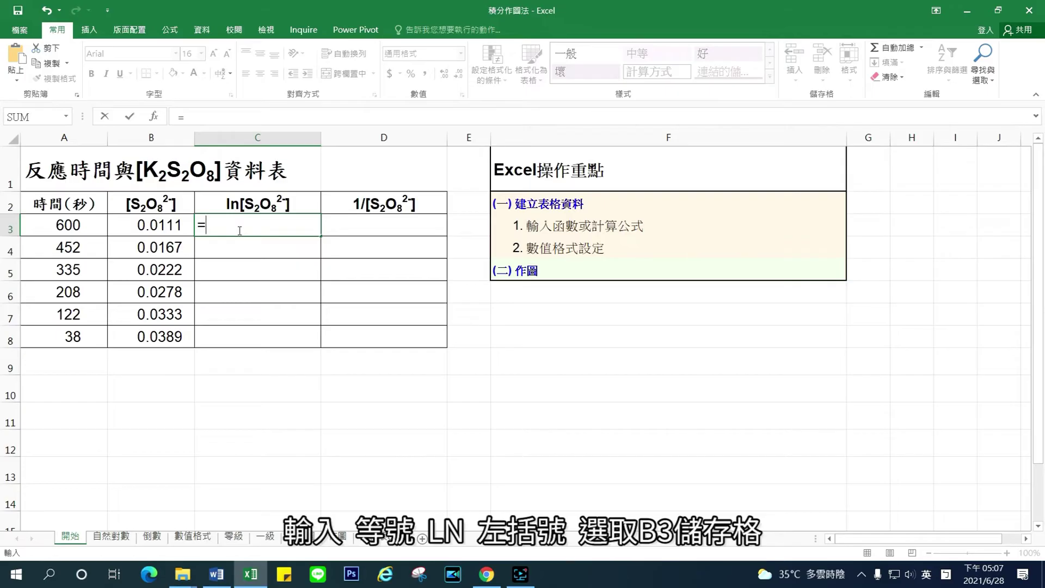
{"action": "type", "text": "ln"}
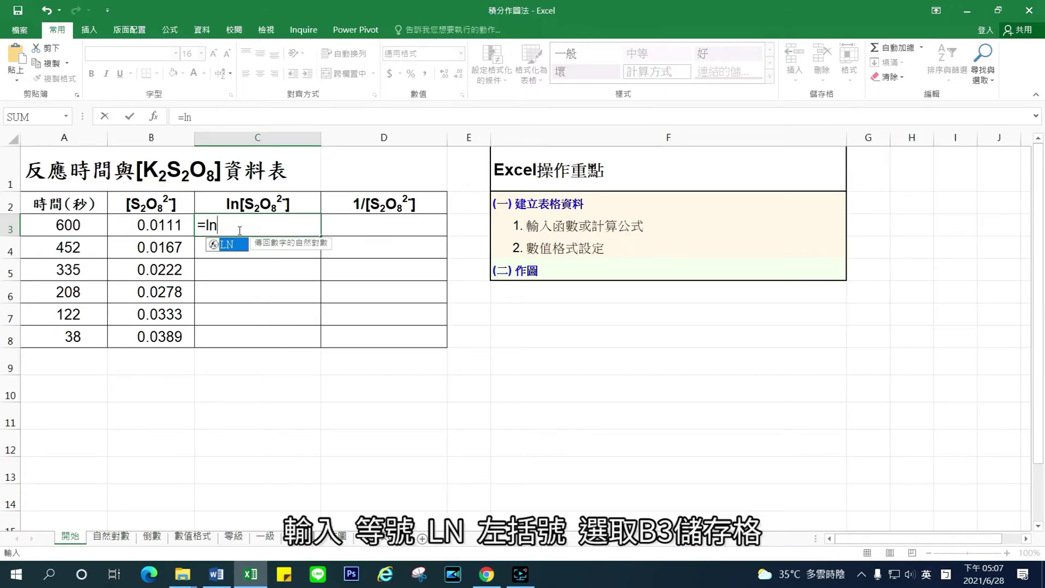
{"action": "type", "text": "("}
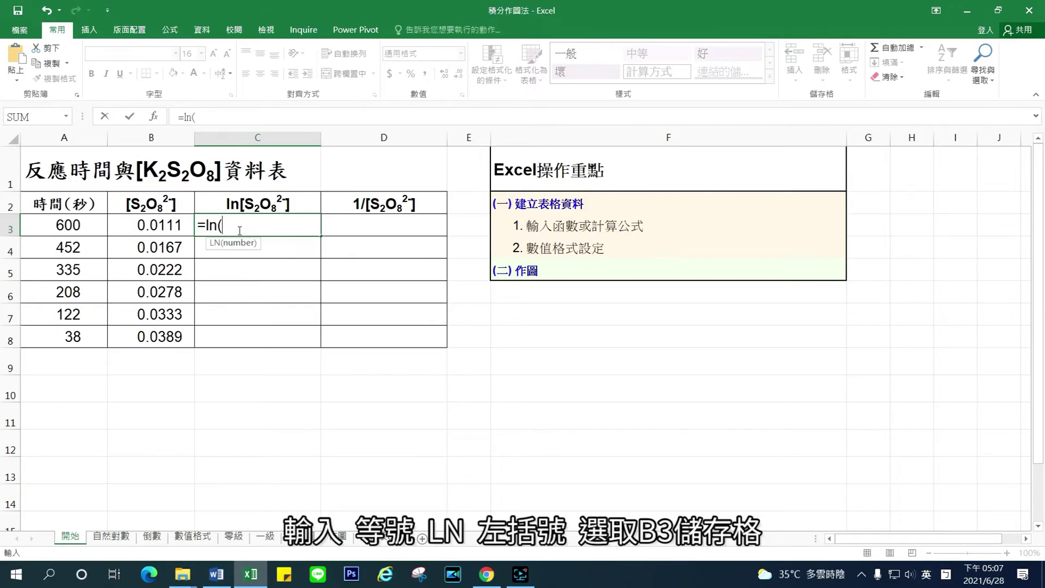
{"action": "left_click", "coordinate": [125, 226]}
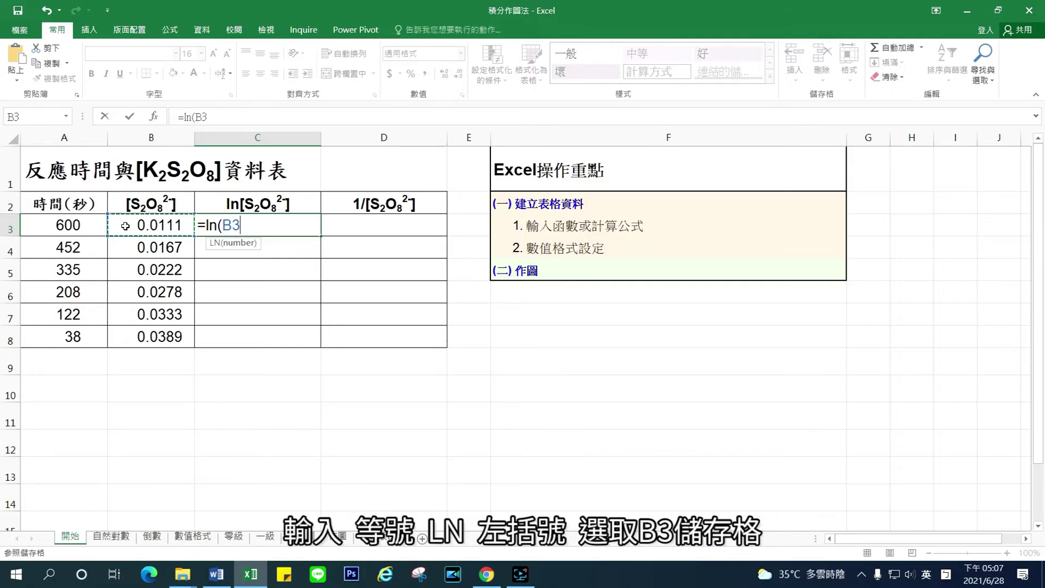
{"action": "type", "text": ")"}
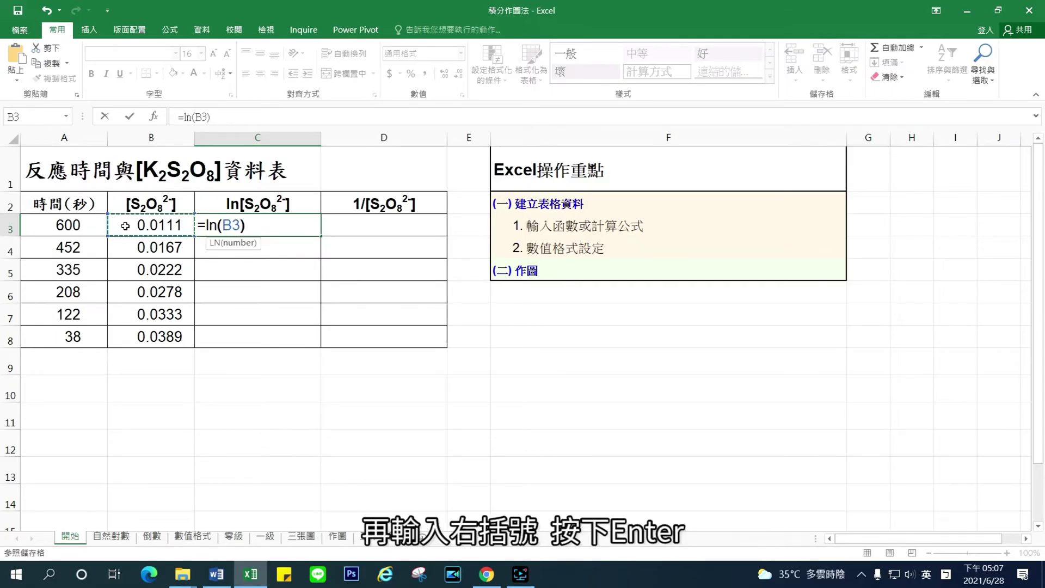
{"action": "key", "text": "Return"}
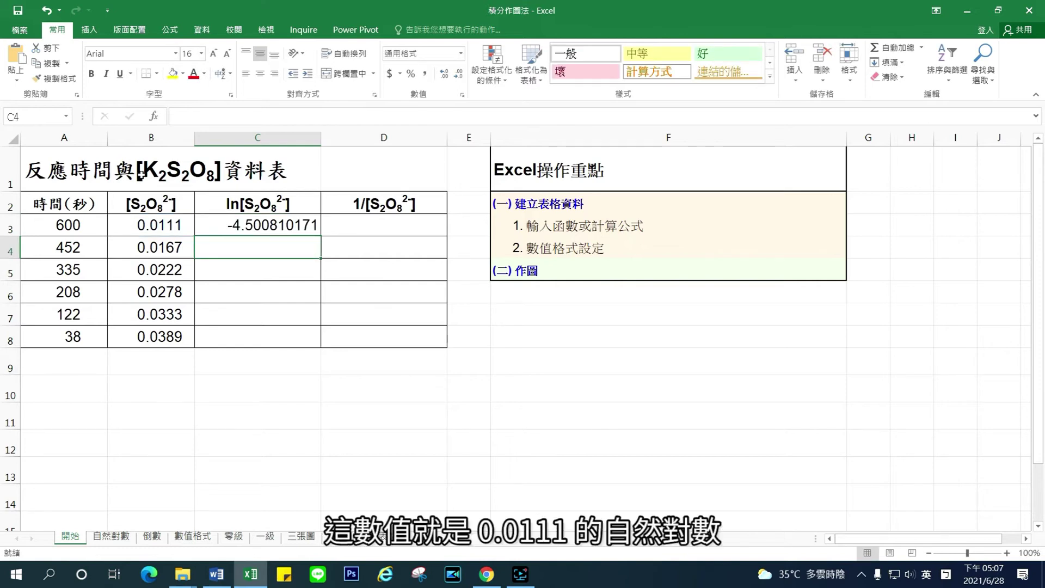
Step: Fill the natural logarithm formula from C3 down through C8
{"action": "left_click", "coordinate": [163, 229]}
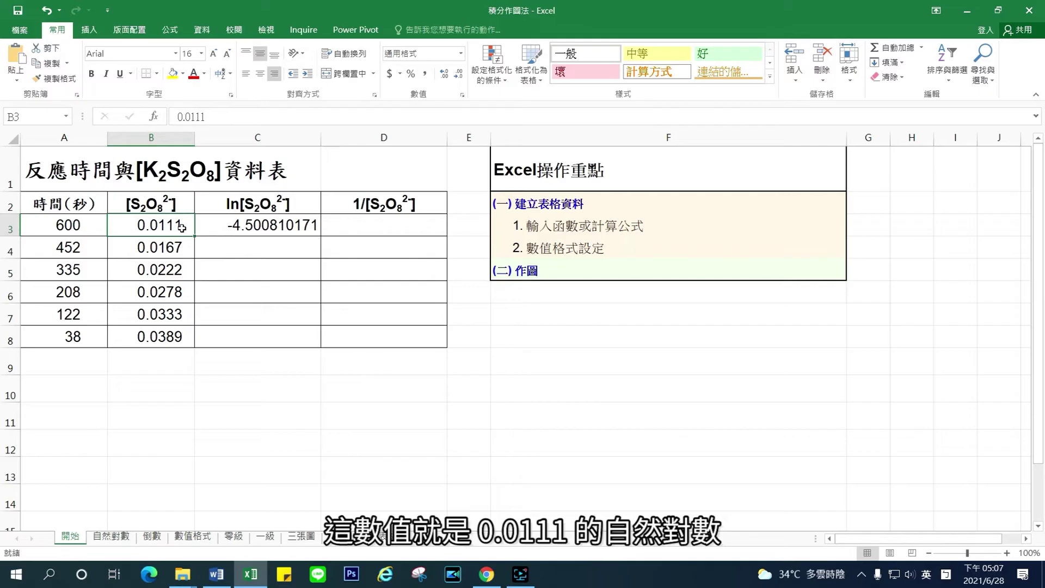
{"action": "left_click", "coordinate": [243, 226]}
{"action": "key", "text": "alt"}
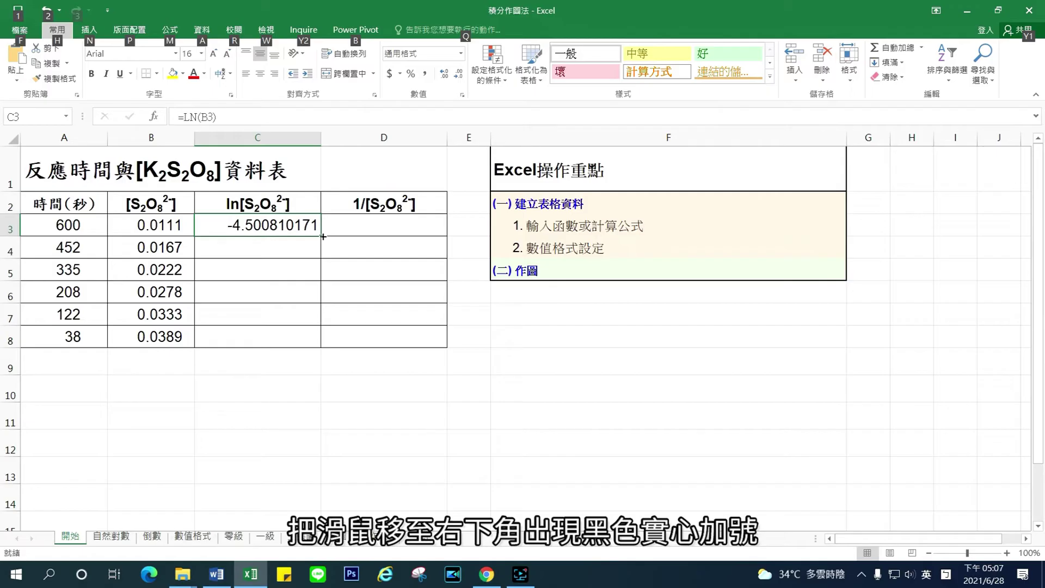
{"action": "left_click_drag", "start_coordinate": [323, 236], "coordinate": [311, 340]}
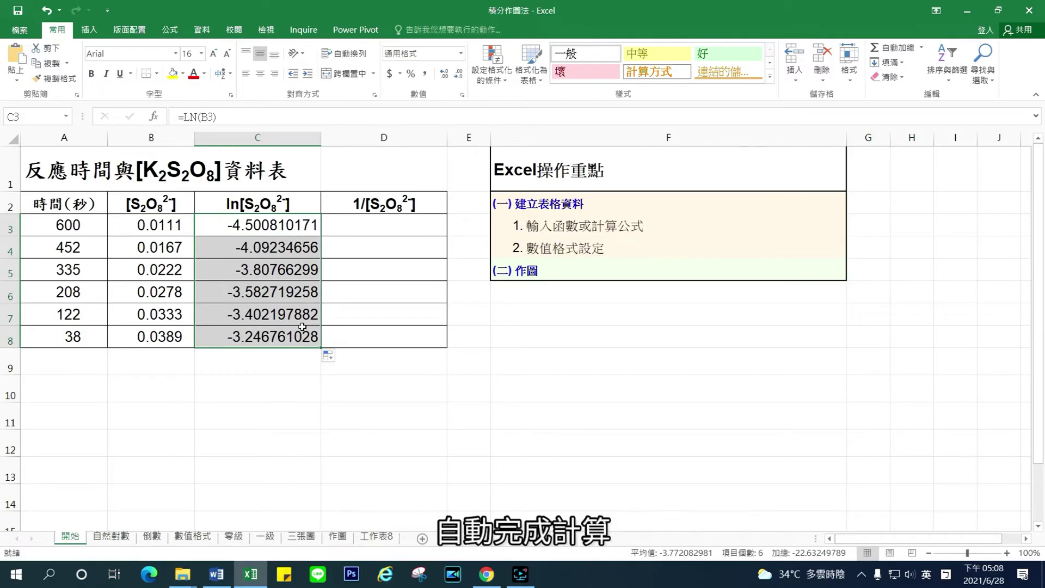
Step: Enter the reciprocal formula =1/B3 in cell D3 and fill it down through D8
{"action": "left_click", "coordinate": [404, 220]}
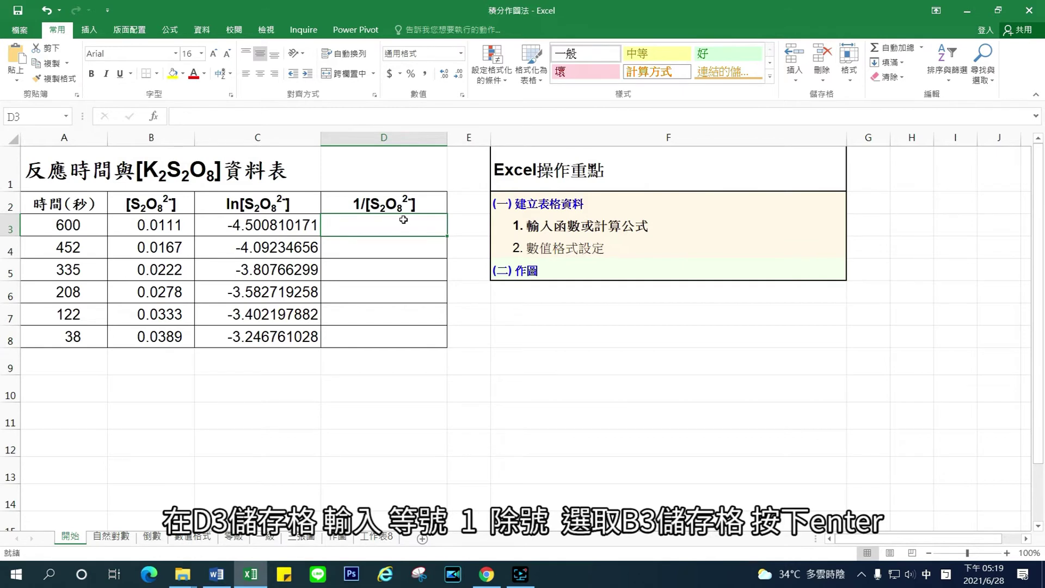
{"action": "type", "text": "="}
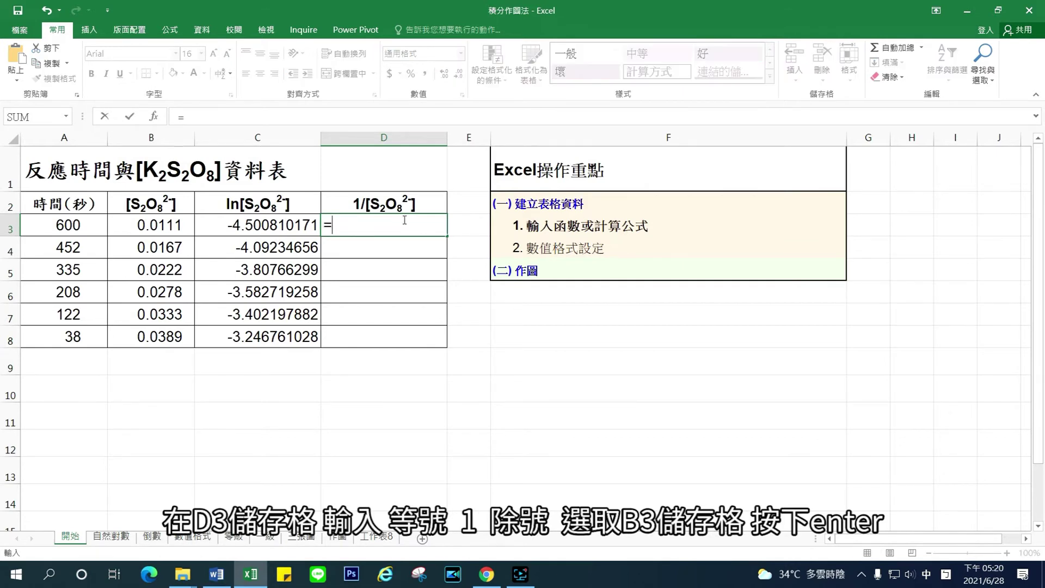
{"action": "type", "text": "1/"}
{"action": "left_click", "coordinate": [166, 224]}
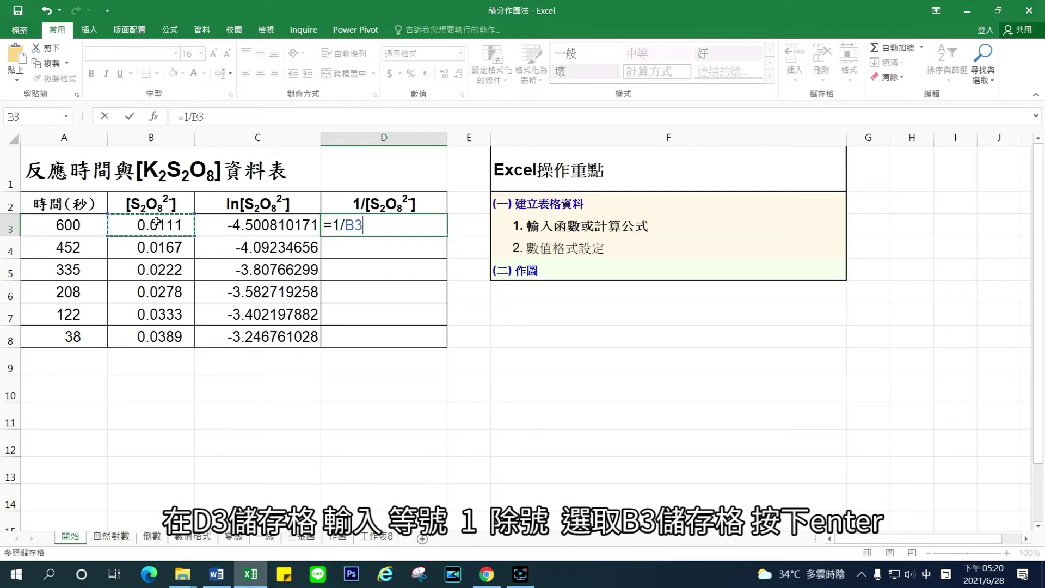
{"action": "key", "text": "Return"}
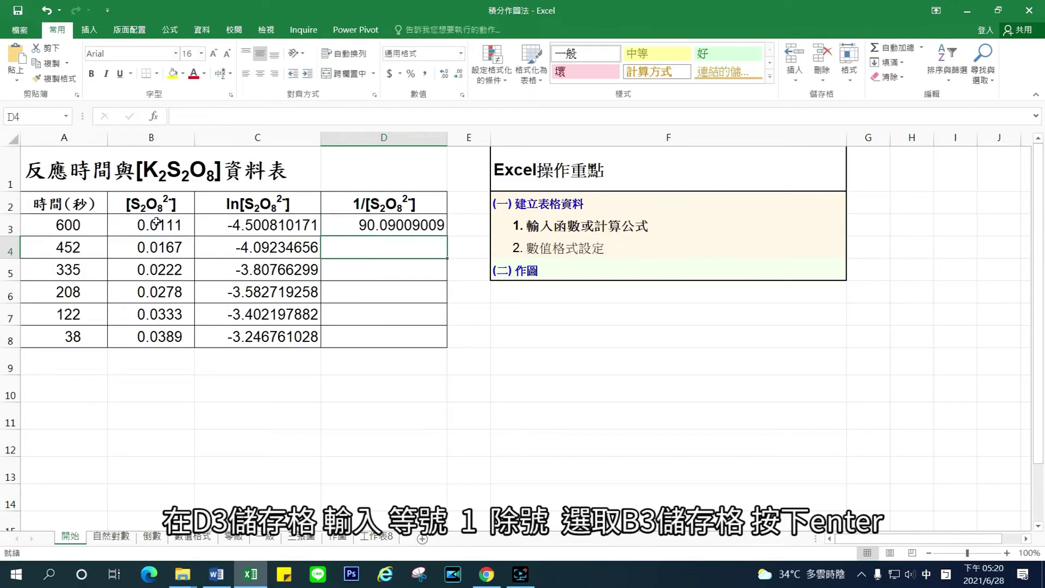
{"action": "left_click", "coordinate": [369, 223]}
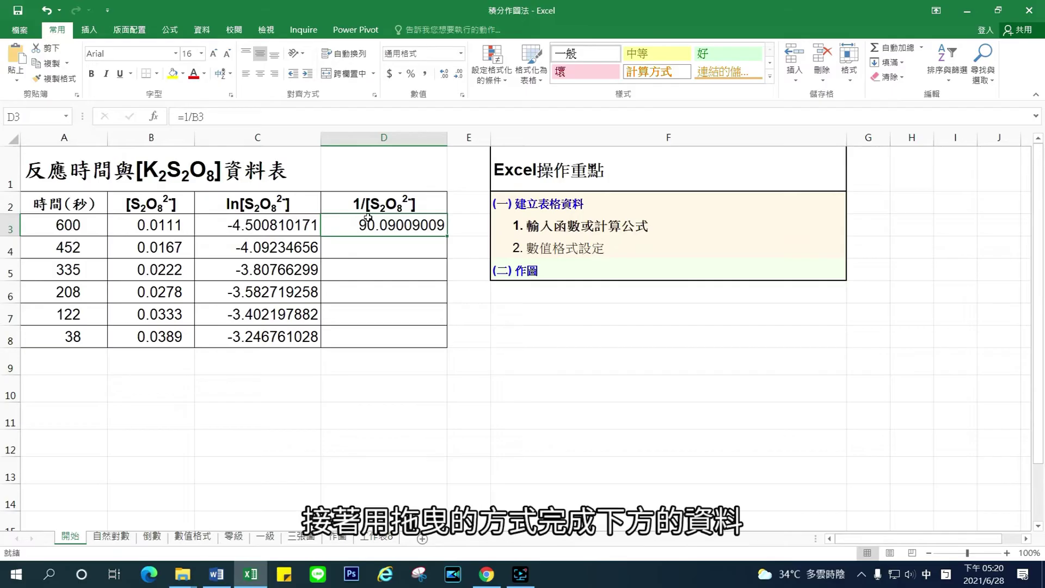
{"action": "left_click_drag", "start_coordinate": [447, 236], "coordinate": [446, 343]}
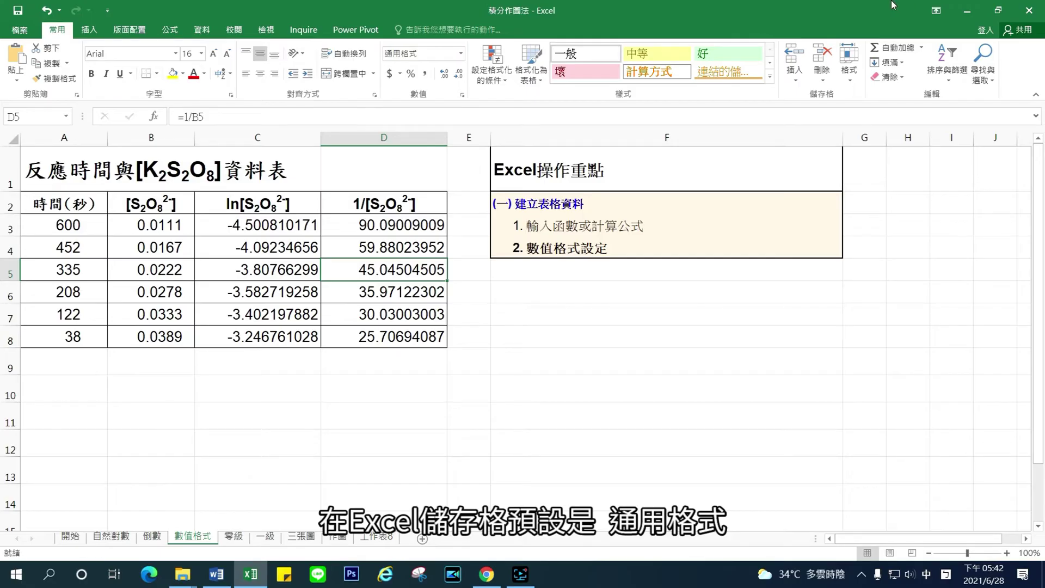
Step: Format cells B3:D8 in the 數值 (Number) category with 4 decimal places
{"action": "left_click", "coordinate": [437, 54]}
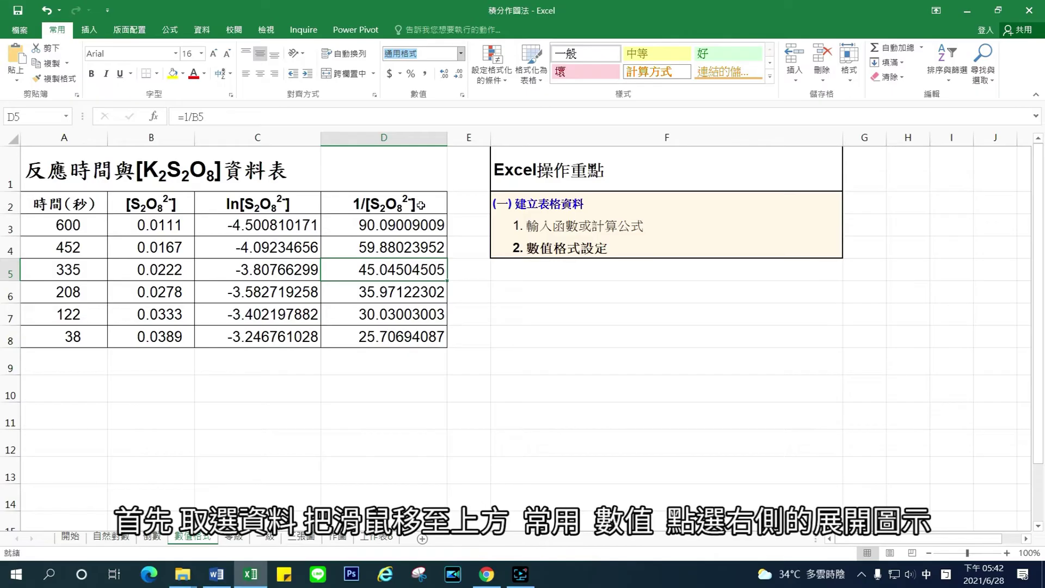
{"action": "left_click_drag", "start_coordinate": [151, 217], "coordinate": [387, 337]}
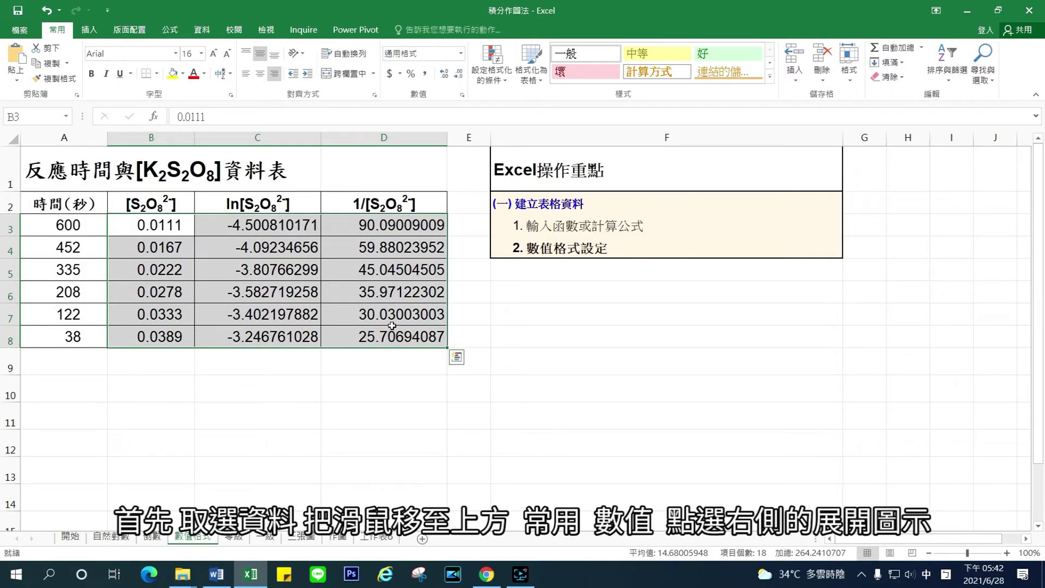
{"action": "left_click", "coordinate": [463, 96]}
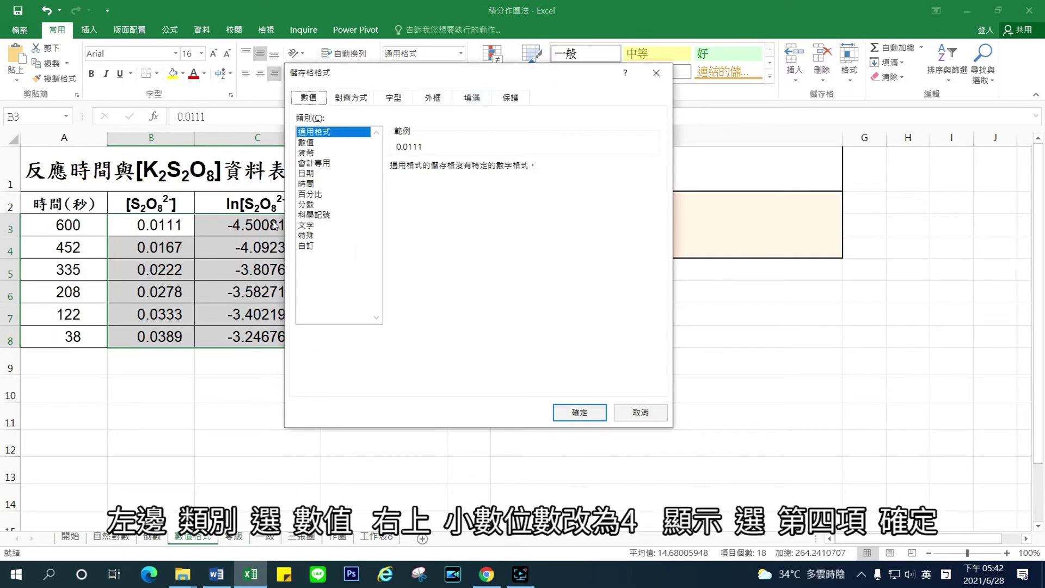
{"action": "left_click", "coordinate": [309, 143]}
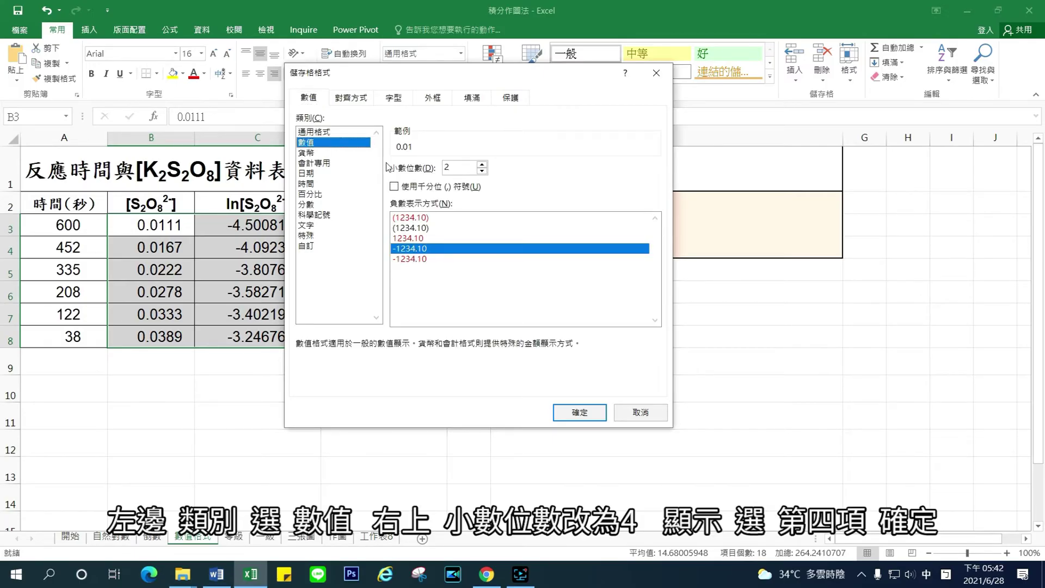
{"action": "double_click", "coordinate": [451, 167]}
{"action": "type", "text": "4"}
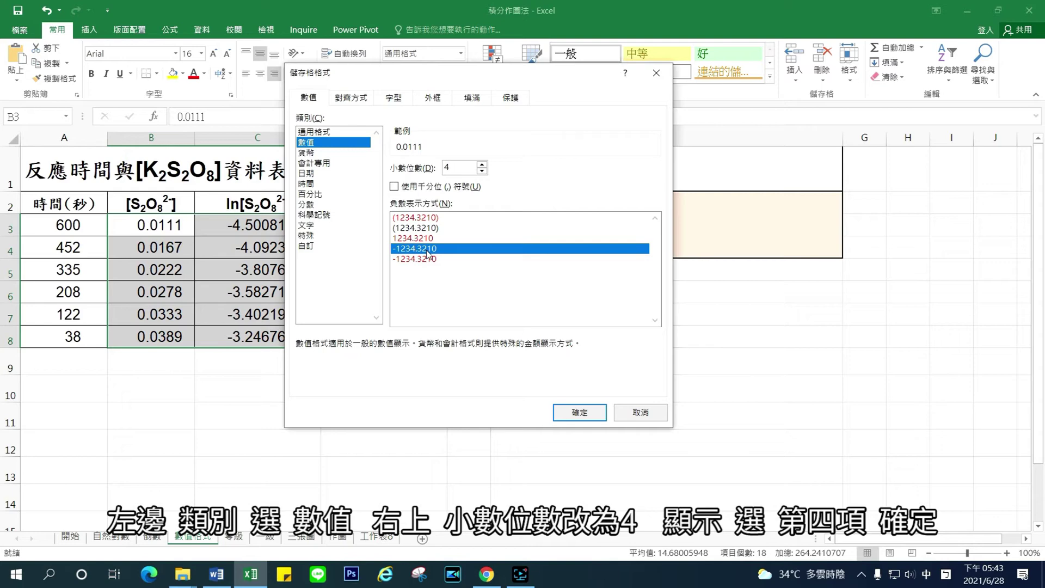
{"action": "left_click", "coordinate": [577, 411]}
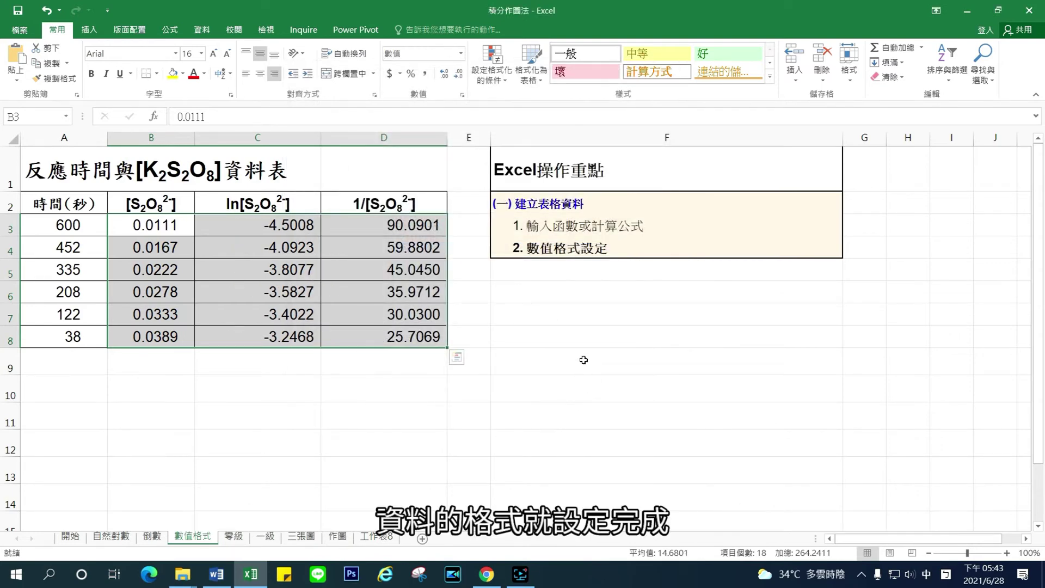
{"action": "left_click", "coordinate": [625, 178]}
{"action": "key", "text": "alt"}
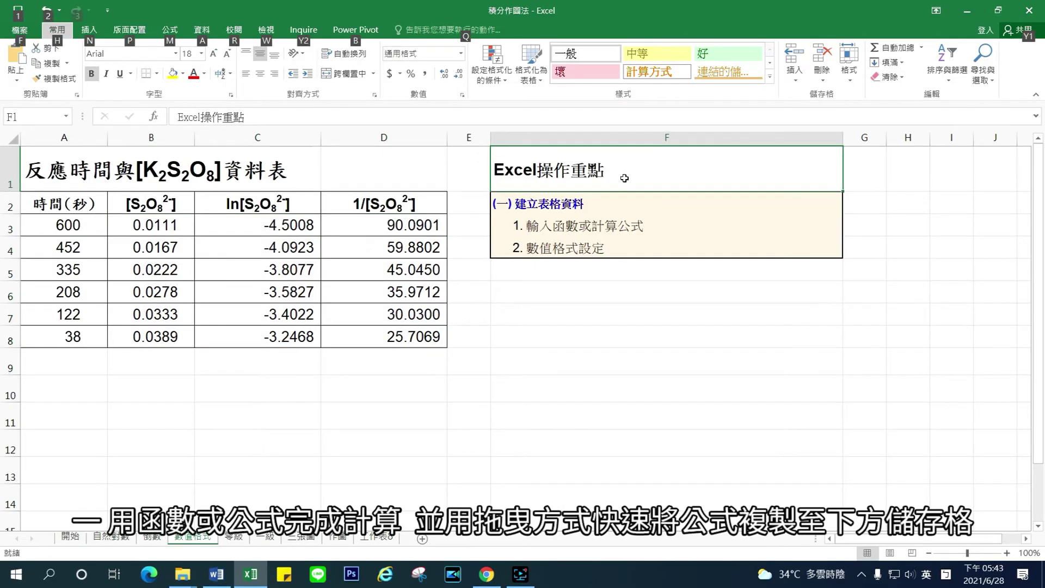
{"action": "left_click", "coordinate": [615, 226]}
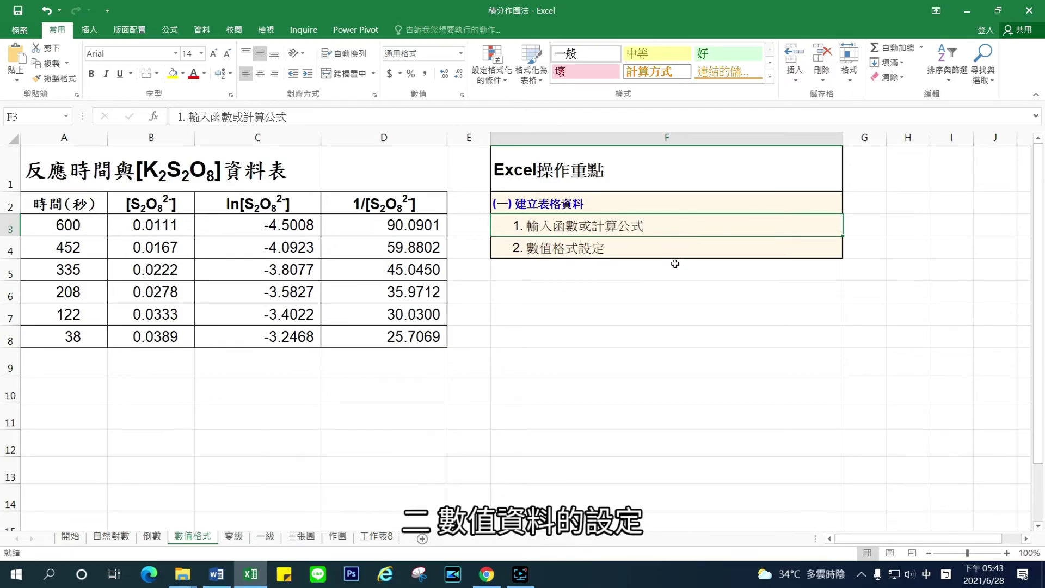
{"action": "left_click", "coordinate": [659, 251]}
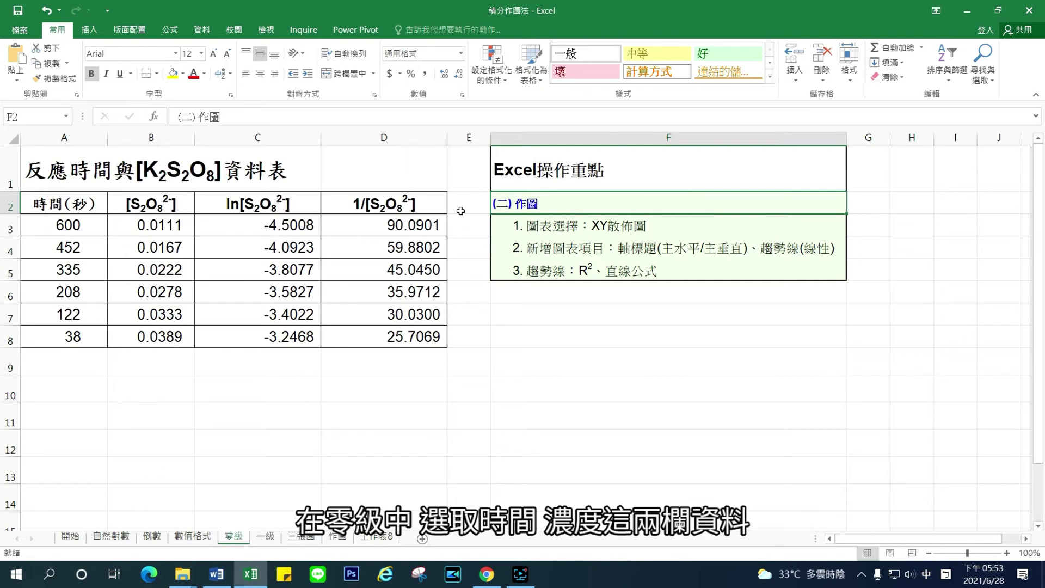
Step: Insert a scatter chart with smooth lines and markers from the time and concentration columns, A2:B8, on the 零級 sheet
{"action": "left_click_drag", "start_coordinate": [67, 205], "coordinate": [154, 344]}
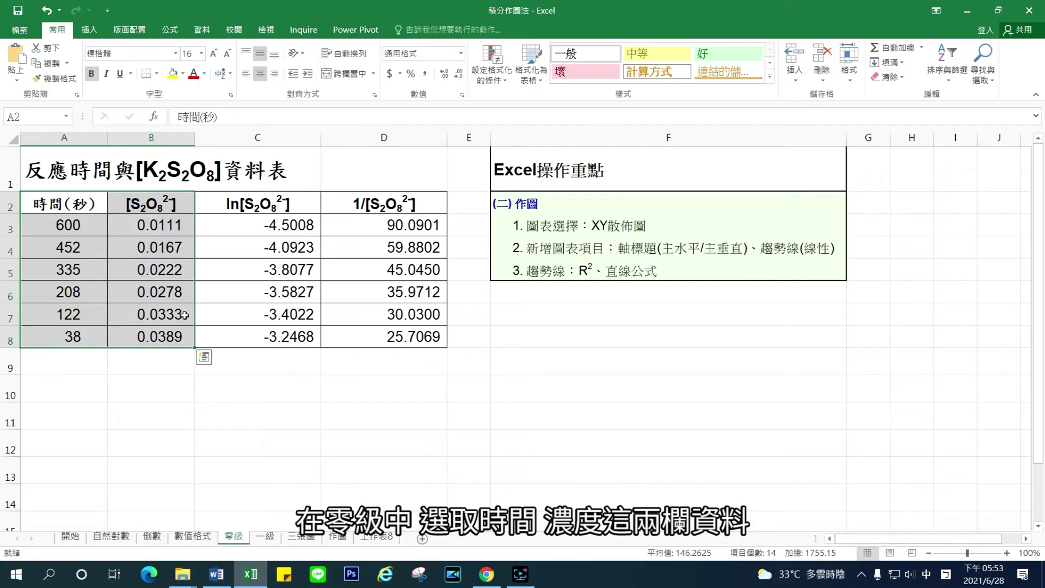
{"action": "left_click", "coordinate": [89, 32]}
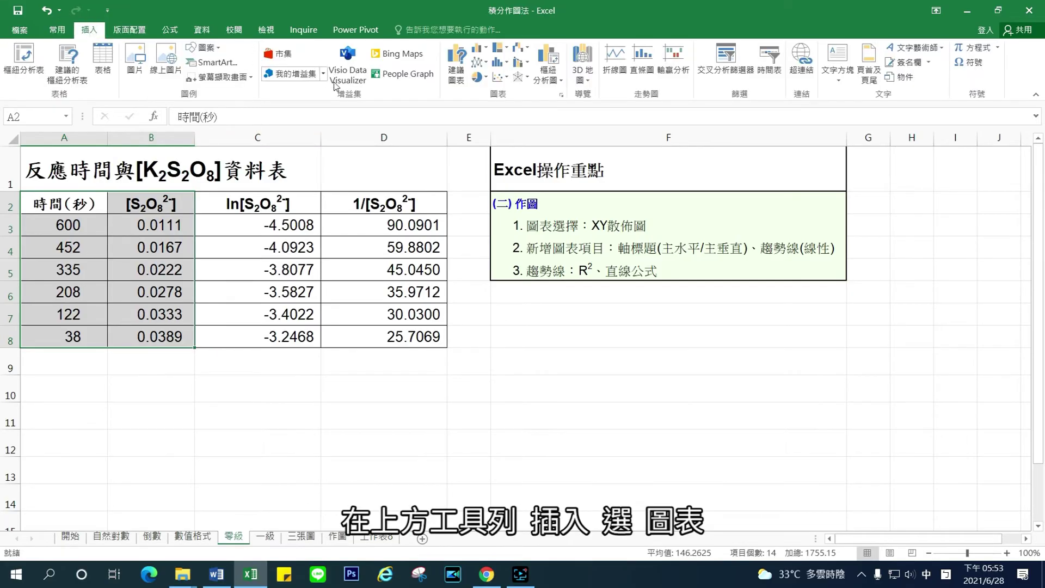
{"action": "left_click", "coordinate": [500, 82]}
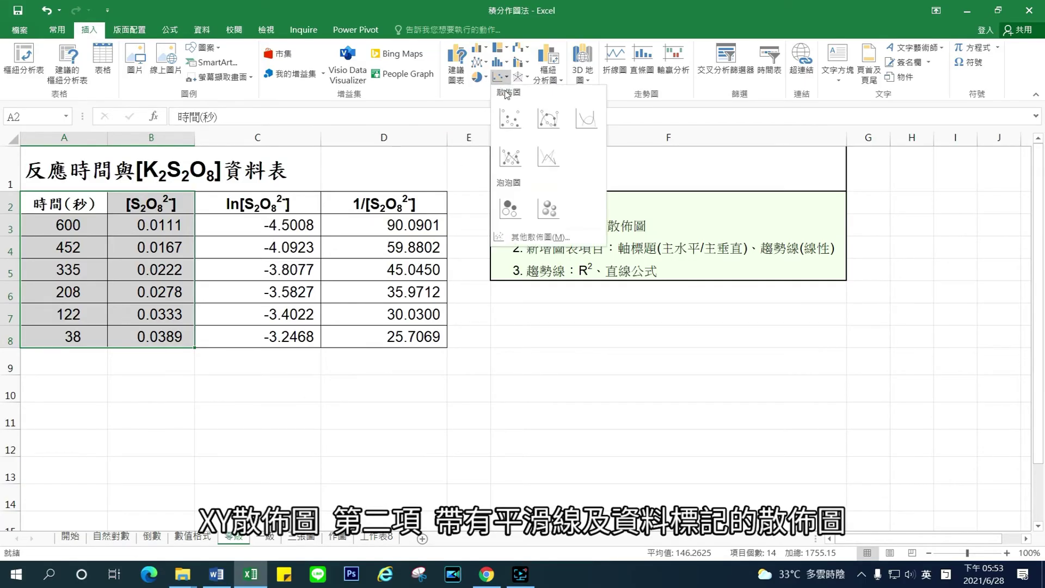
{"action": "left_click", "coordinate": [549, 120]}
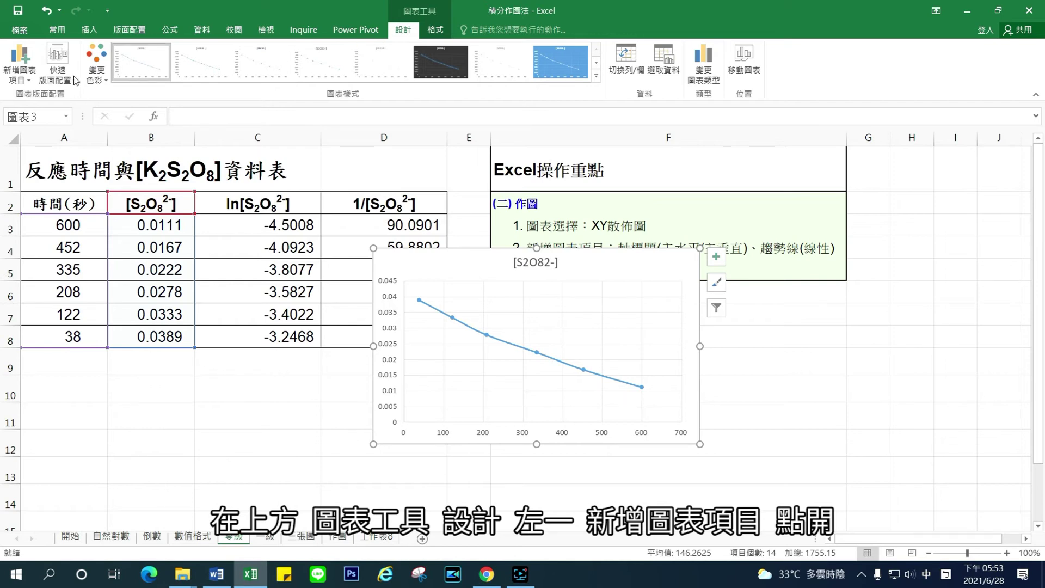
Step: Add primary horizontal and primary vertical axis titles to the concentration chart
{"action": "left_click", "coordinate": [29, 71]}
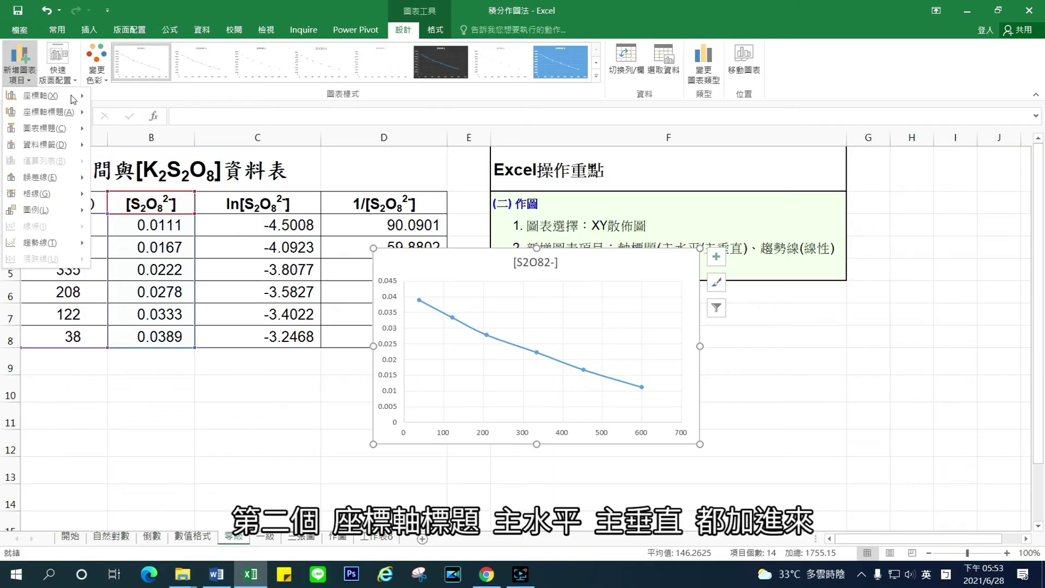
{"action": "mouse_move", "coordinate": [65, 121]}
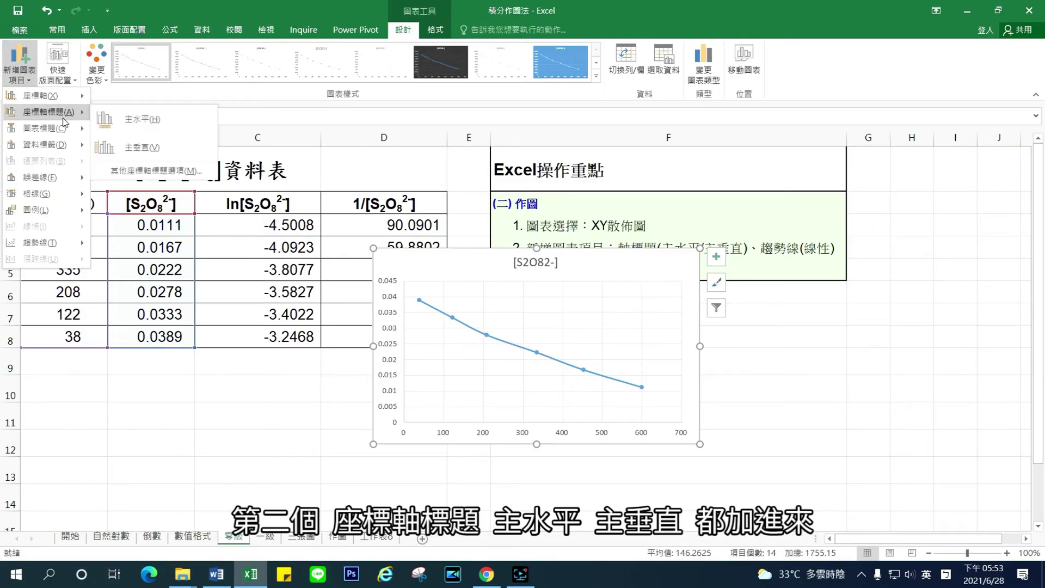
{"action": "left_click", "coordinate": [136, 118]}
{"action": "left_click", "coordinate": [25, 81]}
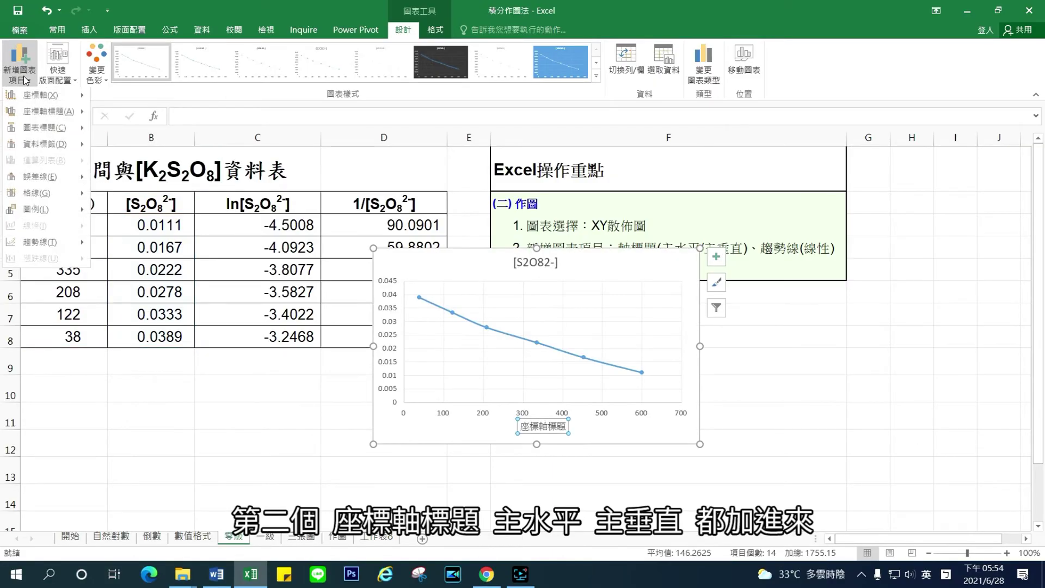
{"action": "mouse_move", "coordinate": [65, 108]}
{"action": "left_click", "coordinate": [114, 153]}
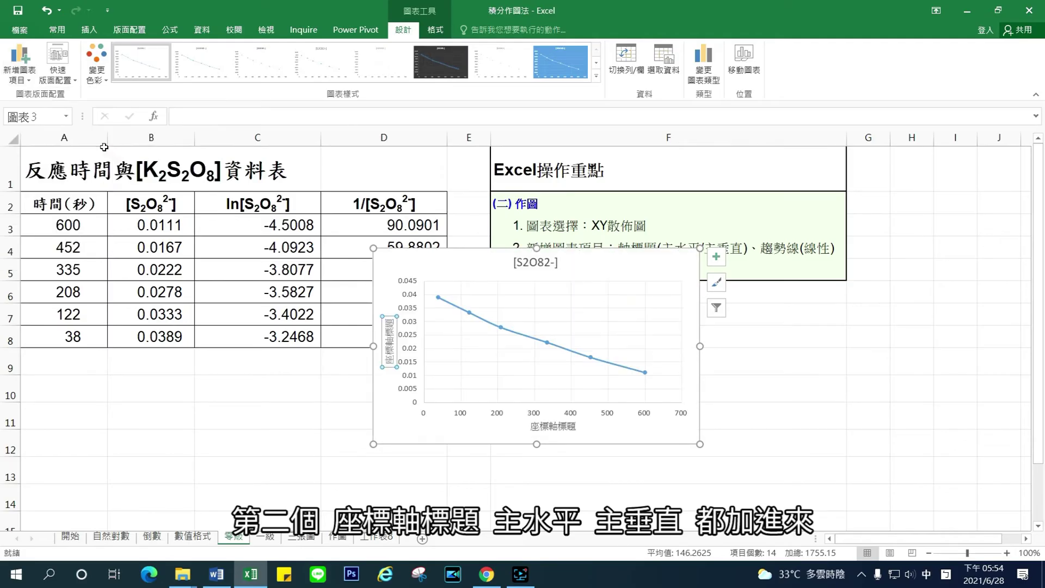
Step: Add a linear trendline to the concentration chart
{"action": "left_click", "coordinate": [24, 71]}
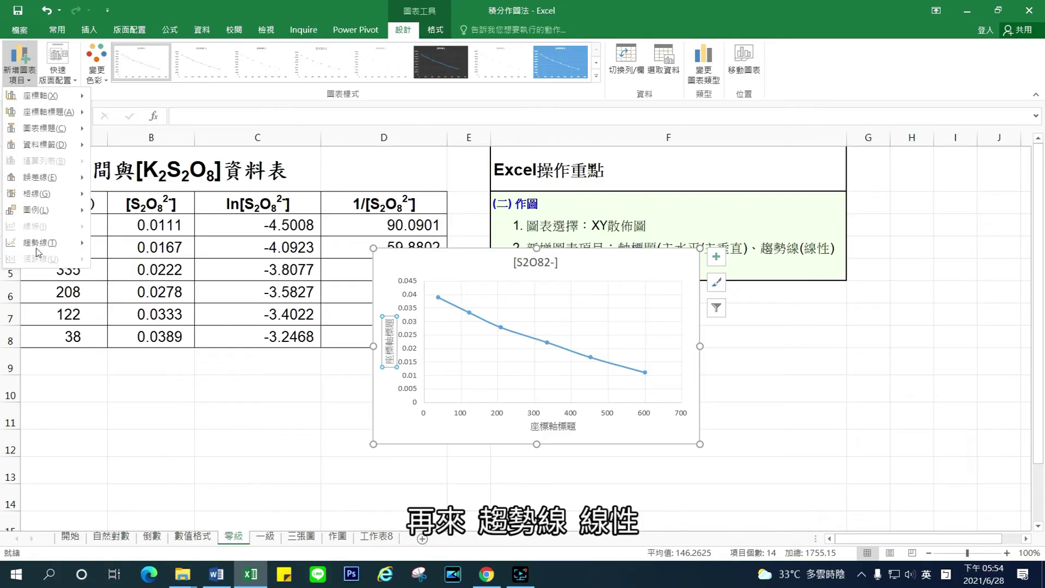
{"action": "mouse_move", "coordinate": [37, 240]}
{"action": "left_click", "coordinate": [115, 279]}
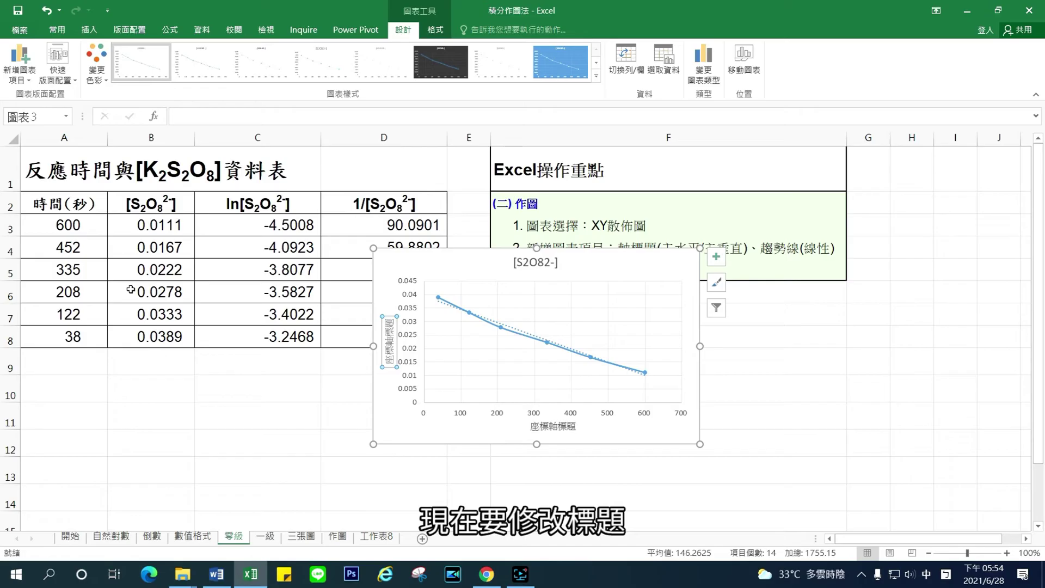
Step: Replace the chart title with 零級
{"action": "left_click", "coordinate": [530, 262]}
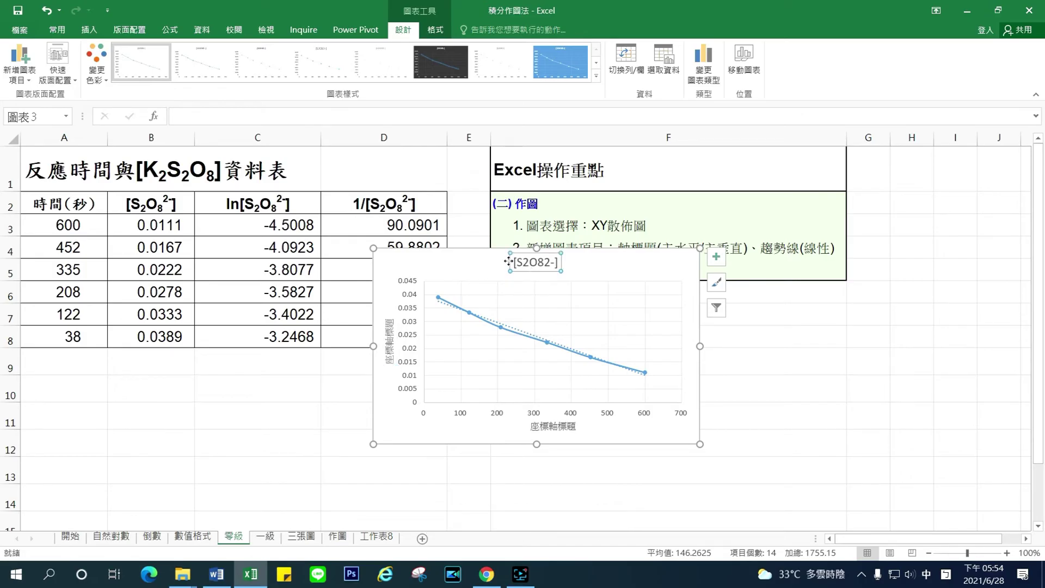
{"action": "left_click_drag", "start_coordinate": [512, 262], "coordinate": [558, 265]}
{"action": "left_click", "coordinate": [514, 262]}
{"action": "type", "text": "零級"}
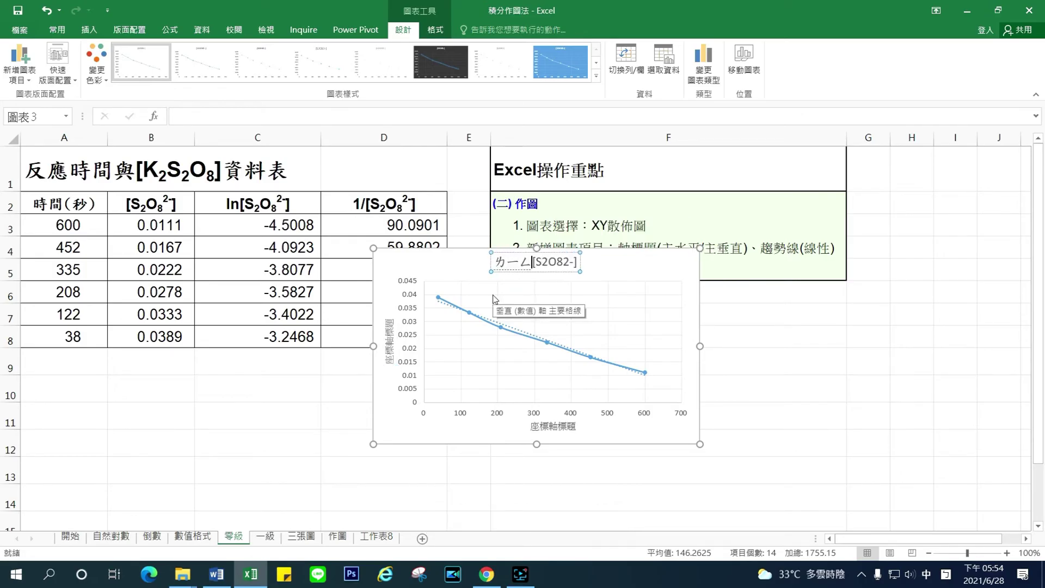
{"action": "key", "text": "Delete"}
{"action": "key", "text": "Delete"}
{"action": "key", "text": "Delete"}
{"action": "key", "text": "Delete"}
{"action": "key", "text": "Delete"}
{"action": "key", "text": "Delete"}
{"action": "key", "text": "Delete"}
{"action": "key", "text": "Delete"}
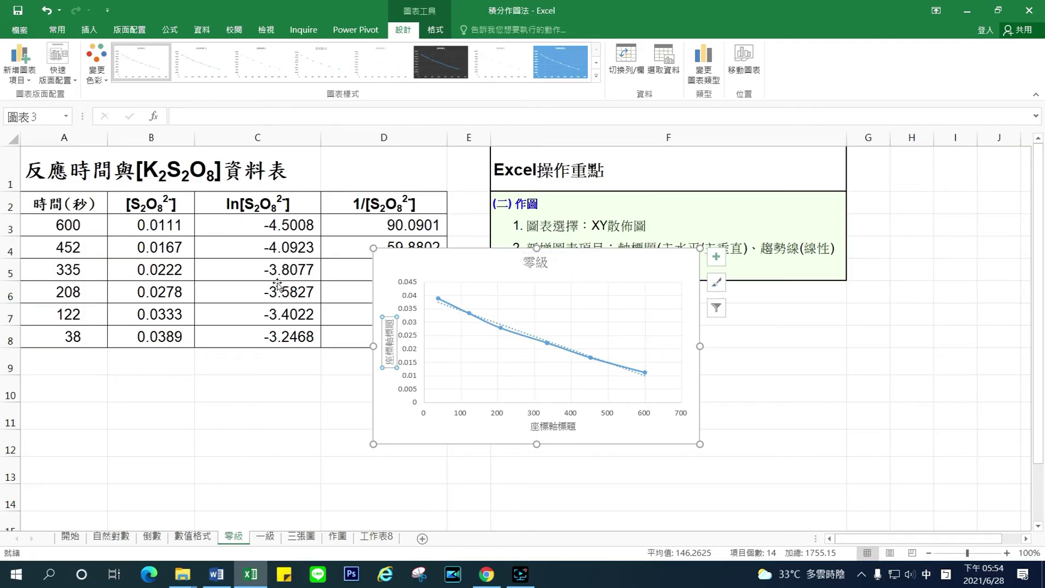
Step: Copy the header text [S2O82-] from cell B2 and paste it as the chart's vertical axis title
{"action": "left_click", "coordinate": [58, 203]}
{"action": "left_click", "coordinate": [159, 196]}
{"action": "left_click_drag", "start_coordinate": [242, 119], "coordinate": [178, 117]}
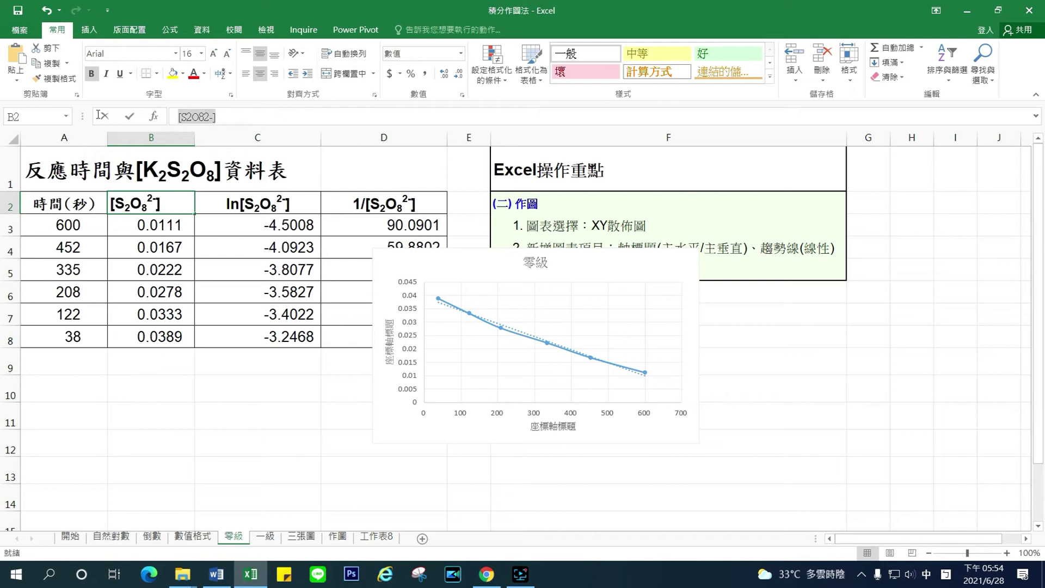
{"action": "key", "text": "ctrl+c"}
{"action": "left_click", "coordinate": [391, 346]}
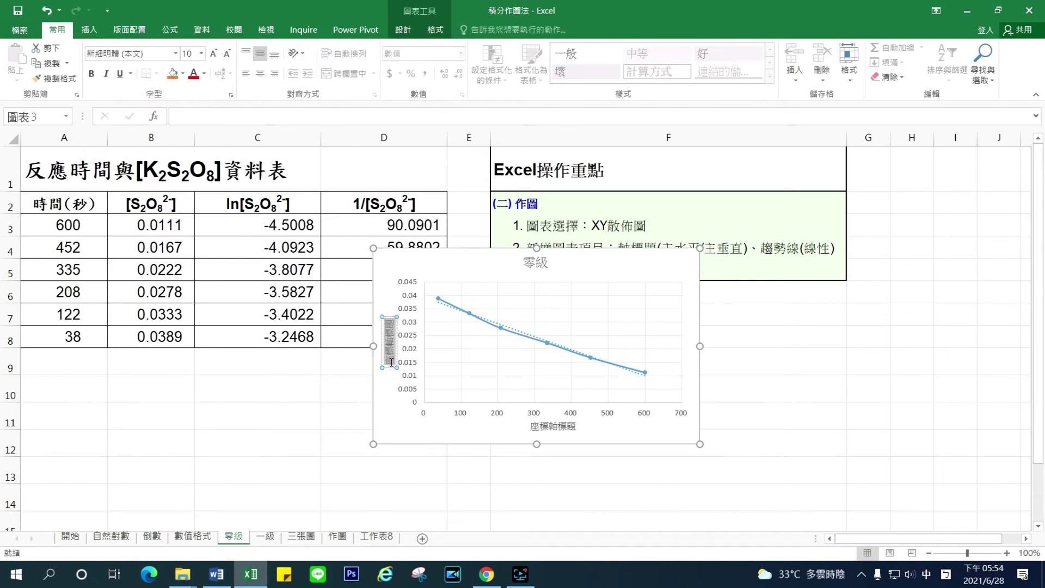
{"action": "key", "text": "ctrl+v"}
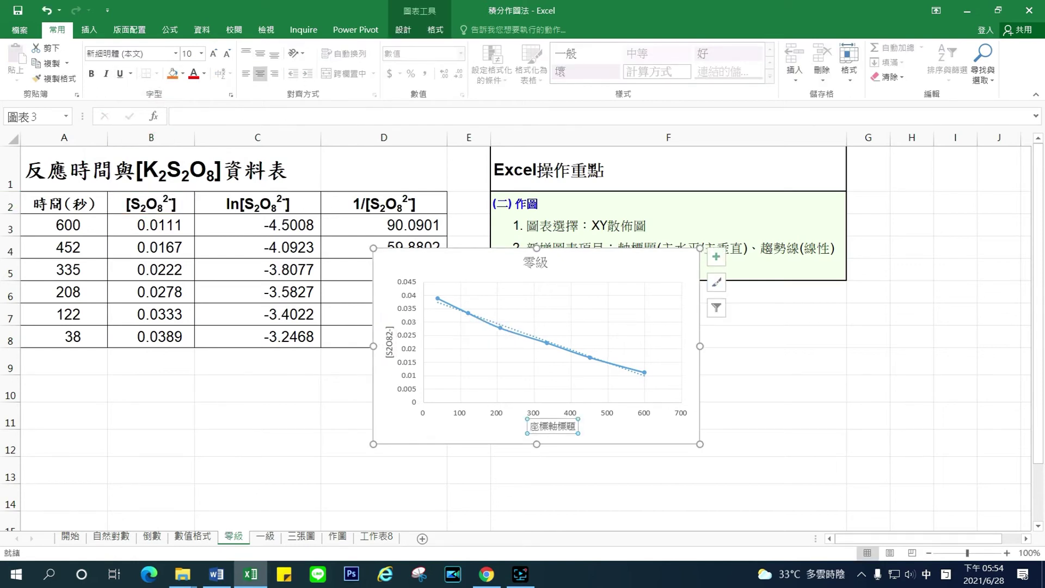
Step: Copy the header text 時間(秒) from cell A2 and paste it as the chart's horizontal axis title
{"action": "left_click", "coordinate": [55, 202]}
{"action": "left_click_drag", "start_coordinate": [228, 115], "coordinate": [178, 117]}
{"action": "left_click", "coordinate": [543, 428]}
{"action": "key", "text": "ctrl+v"}
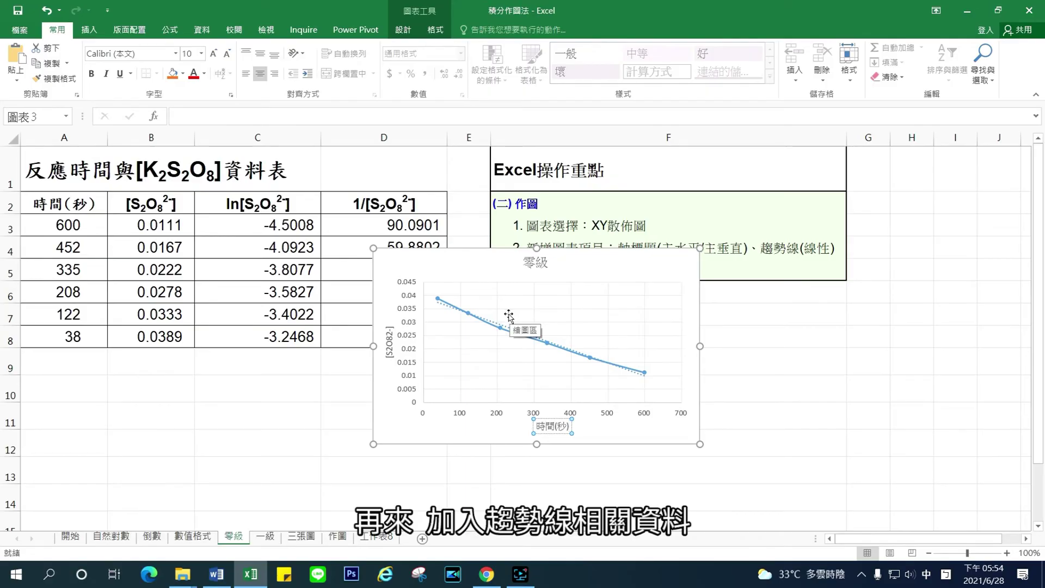
Step: Display the linear trendline's equation and R-squared value on the 零級 chart
{"action": "left_click", "coordinate": [529, 308]}
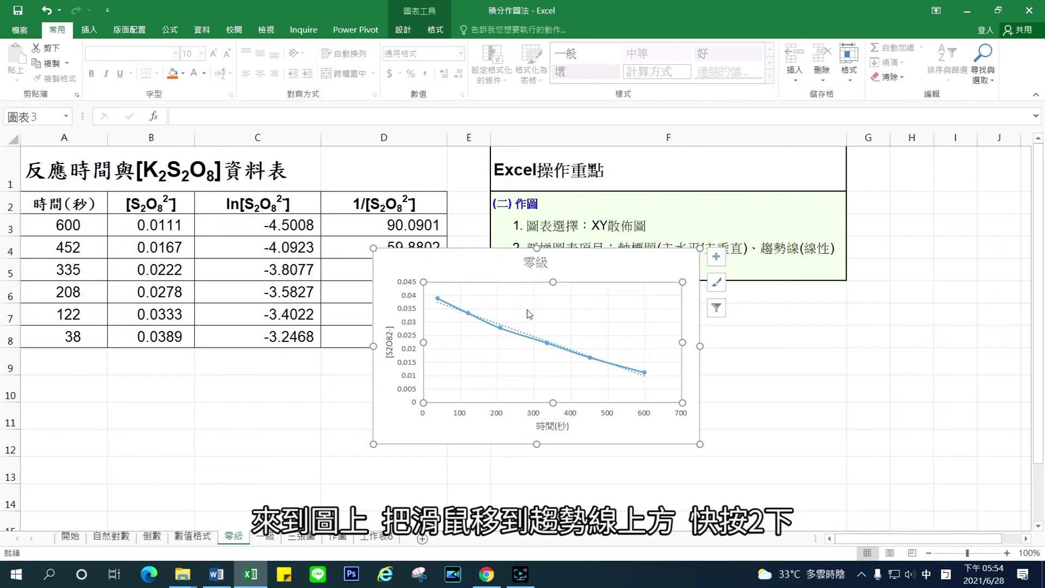
{"action": "double_click", "coordinate": [504, 330]}
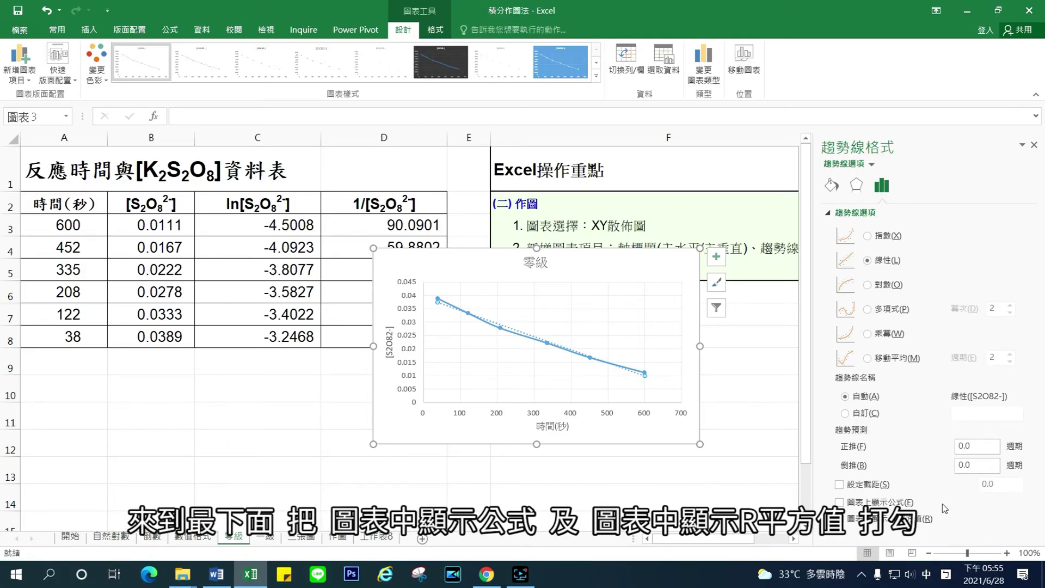
{"action": "left_click", "coordinate": [838, 502]}
{"action": "left_click", "coordinate": [845, 522]}
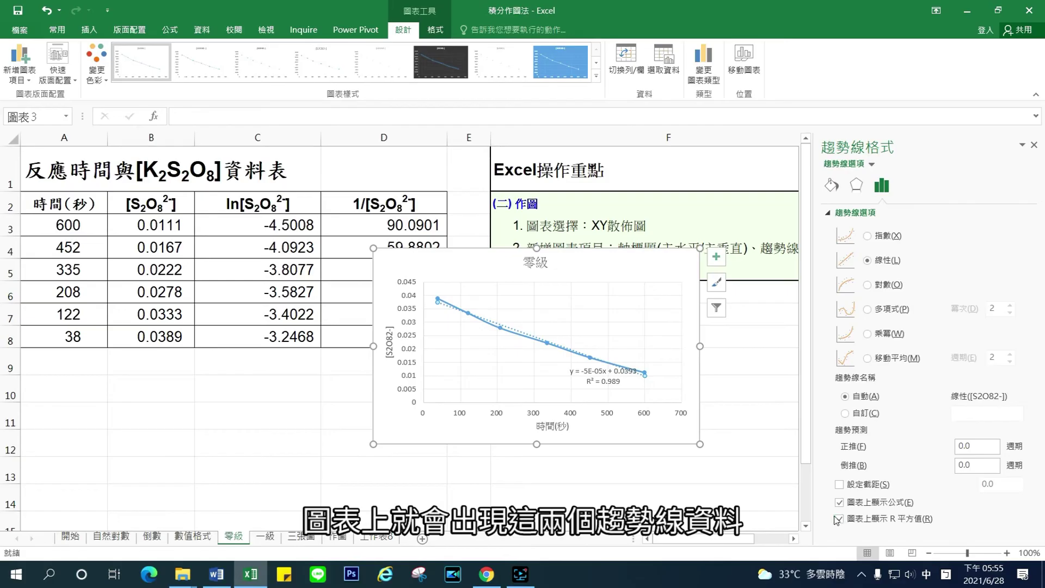
{"action": "left_click", "coordinate": [599, 383]}
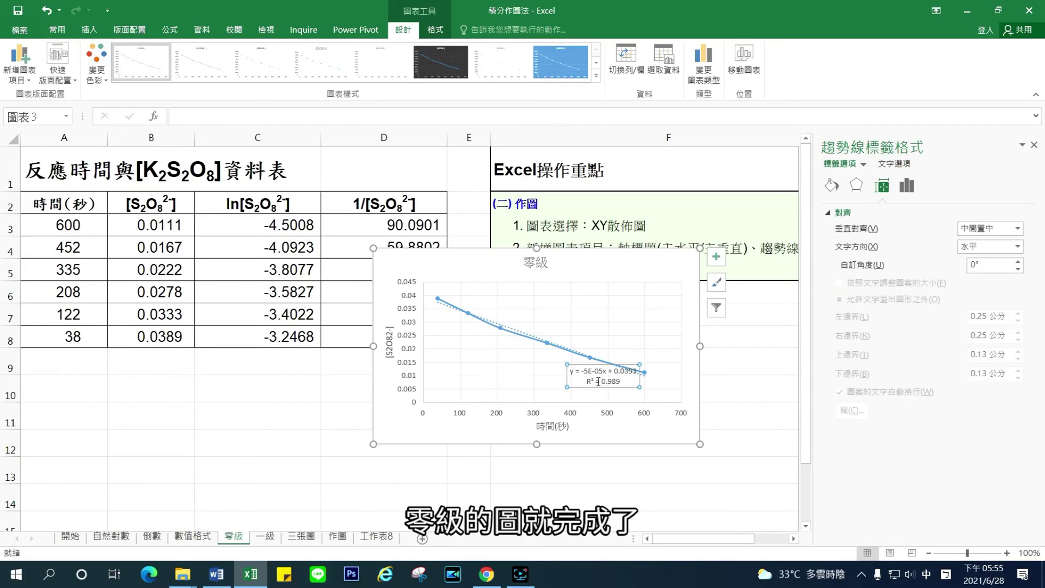
Step: On the 一級 sheet, insert a scatter chart with smooth lines and markers from A2:A8 and C2:C8
{"action": "key", "text": "ctrl+Page_Down"}
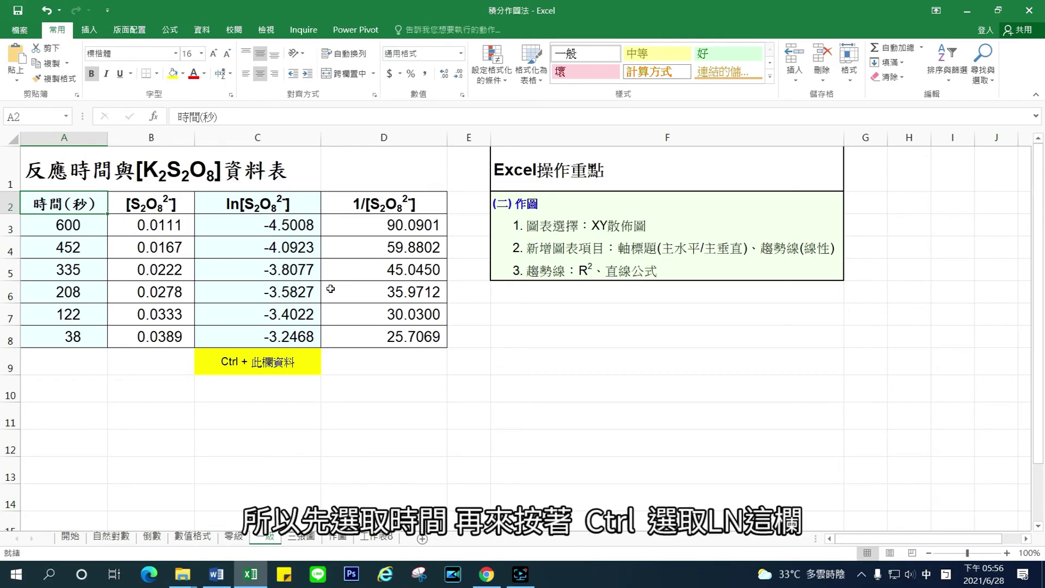
{"action": "left_click_drag", "start_coordinate": [64, 204], "coordinate": [66, 343]}
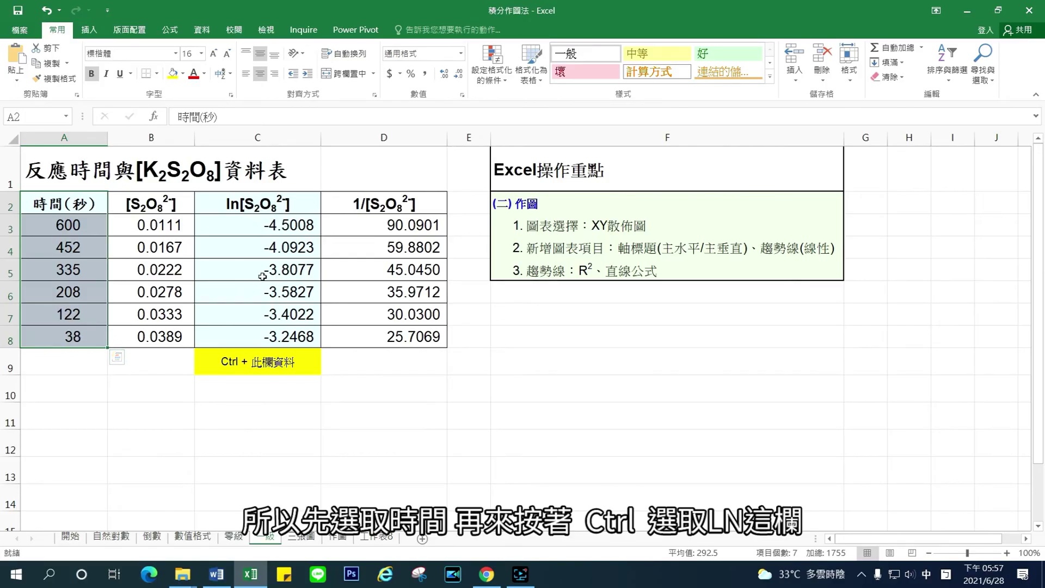
{"action": "left_click_drag", "start_coordinate": [255, 204], "coordinate": [250, 342]}
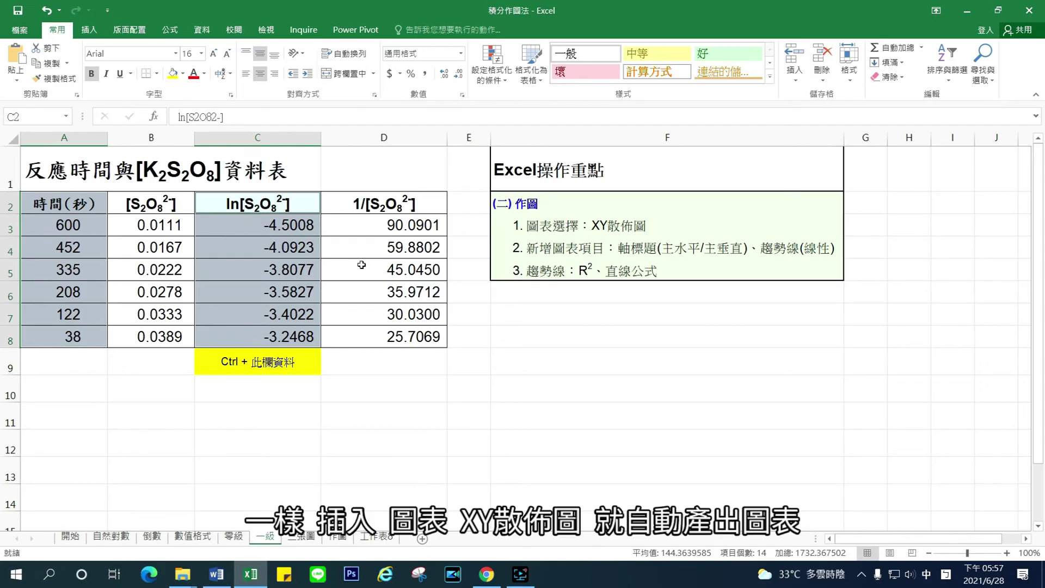
{"action": "left_click", "coordinate": [87, 30]}
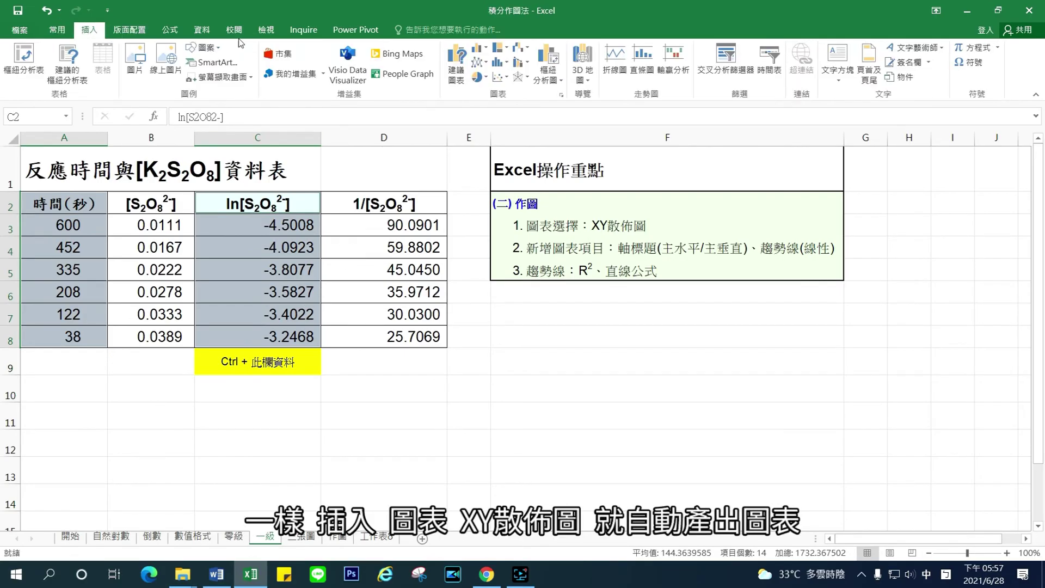
{"action": "left_click", "coordinate": [500, 78]}
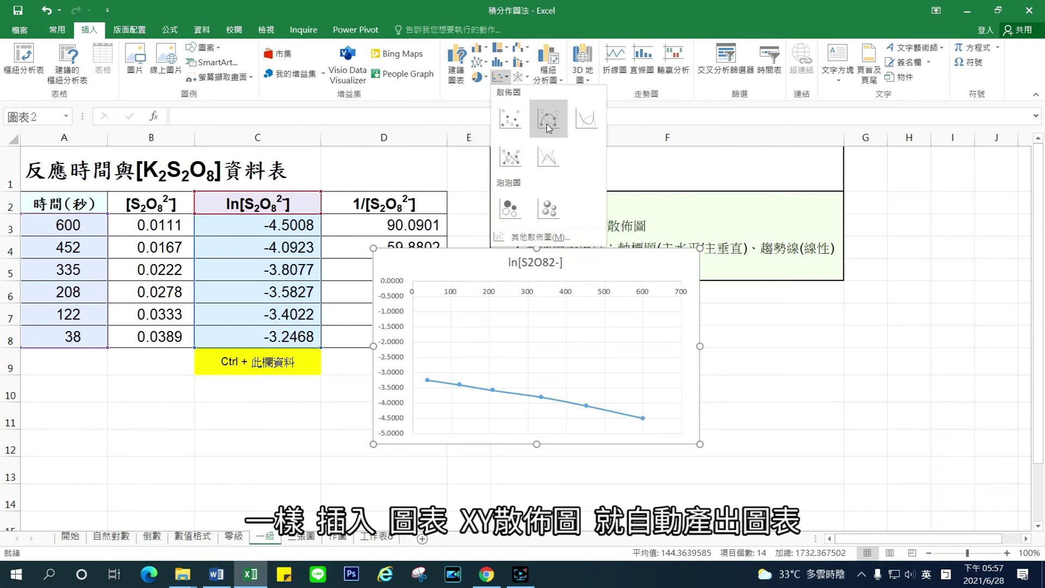
{"action": "left_click", "coordinate": [549, 125]}
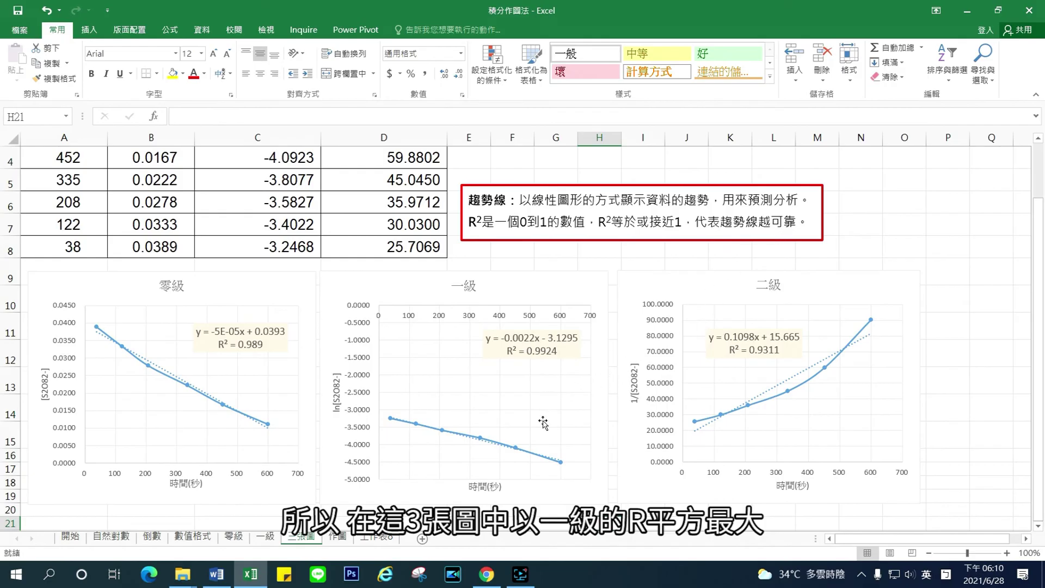
Step: Review the three order charts on the 三張圖 sheet and the charting key points in column F of the 作圖 sheet
{"action": "left_click", "coordinate": [579, 454]}
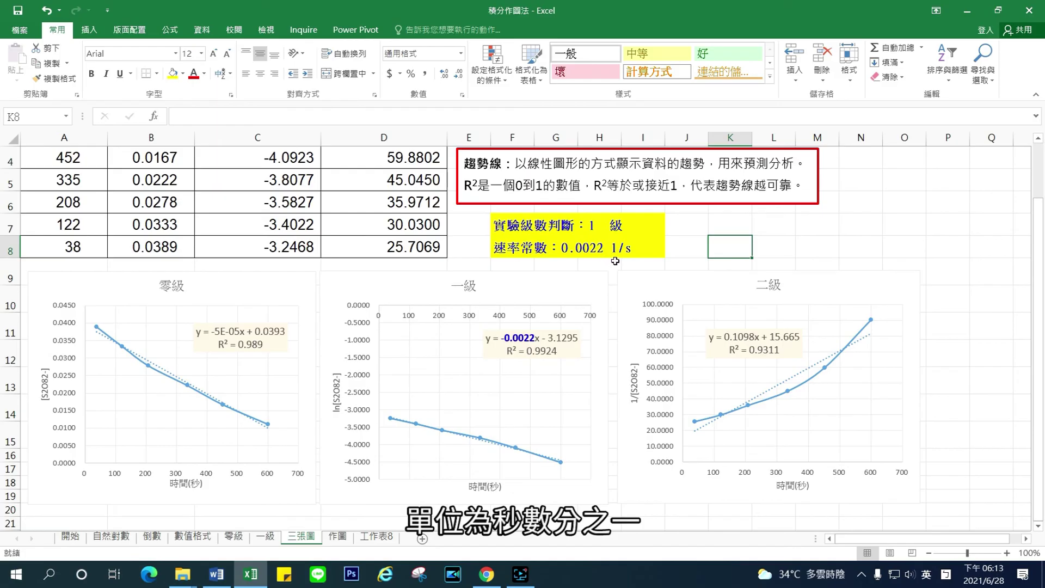
{"action": "key", "text": "ctrl+Page_Down"}
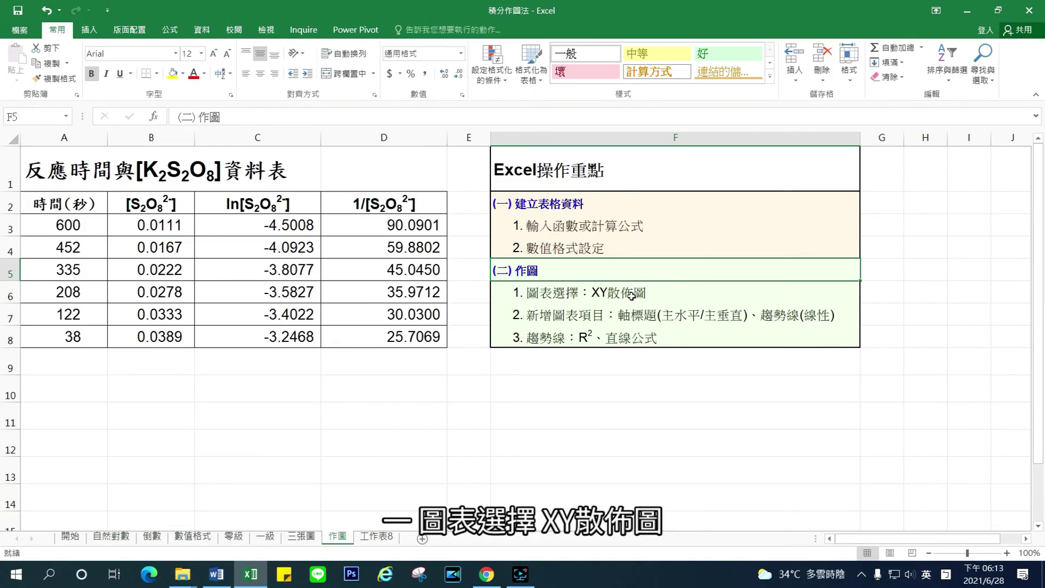
{"action": "left_click", "coordinate": [632, 293]}
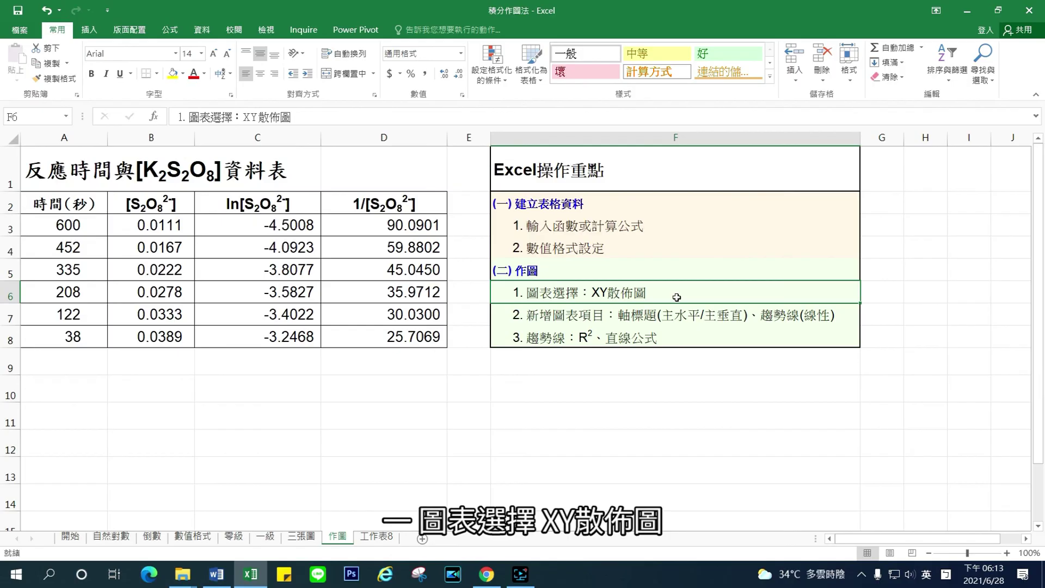
{"action": "left_click", "coordinate": [670, 314]}
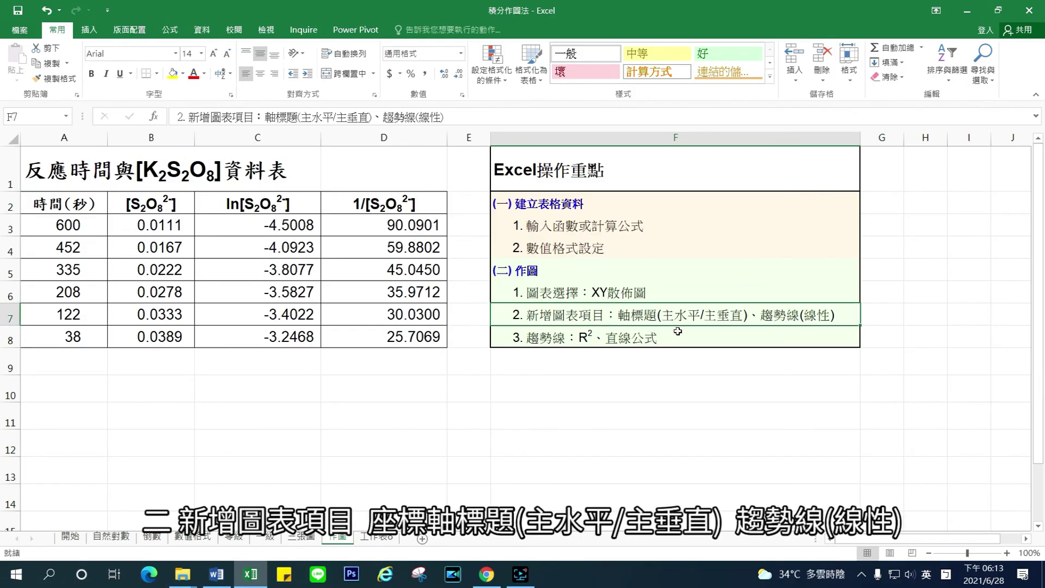